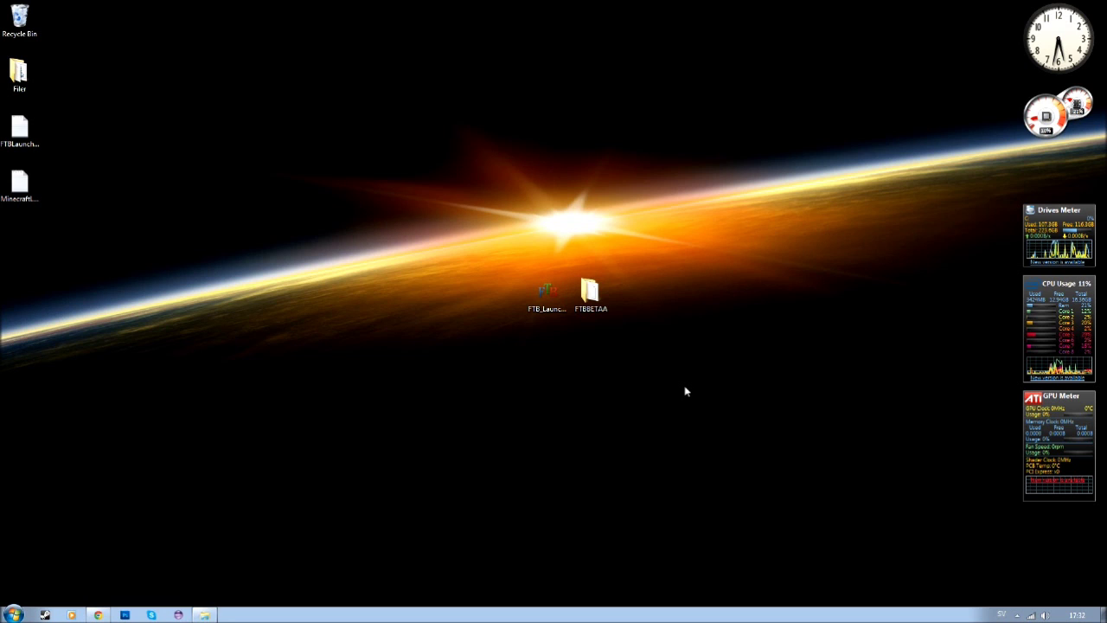
left_click_drag(632, 368, 519, 270)
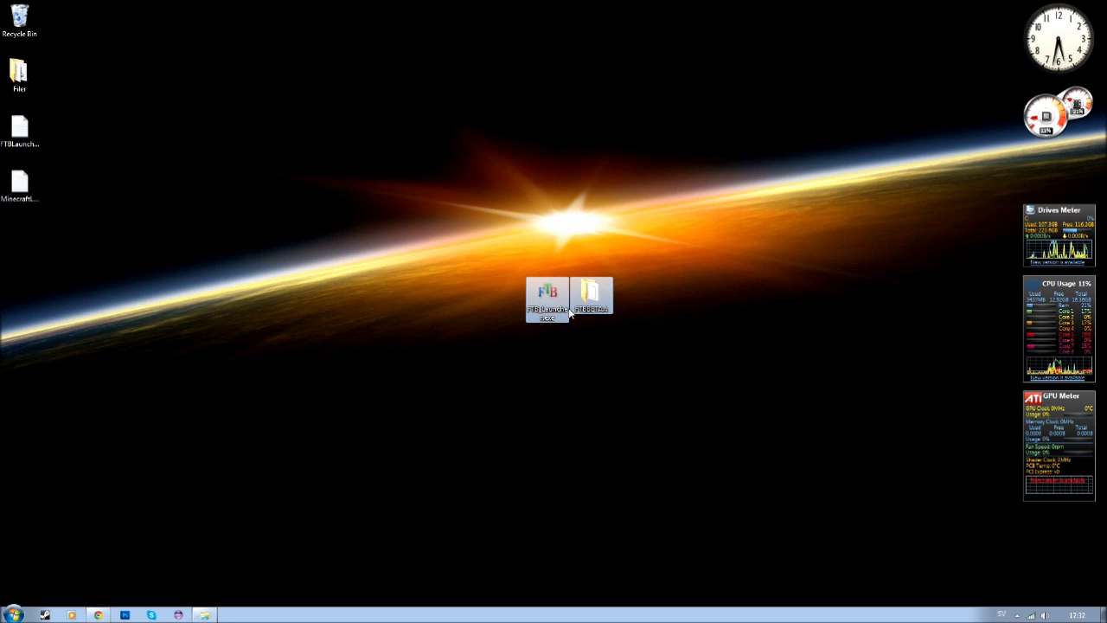
left_click(571, 241)
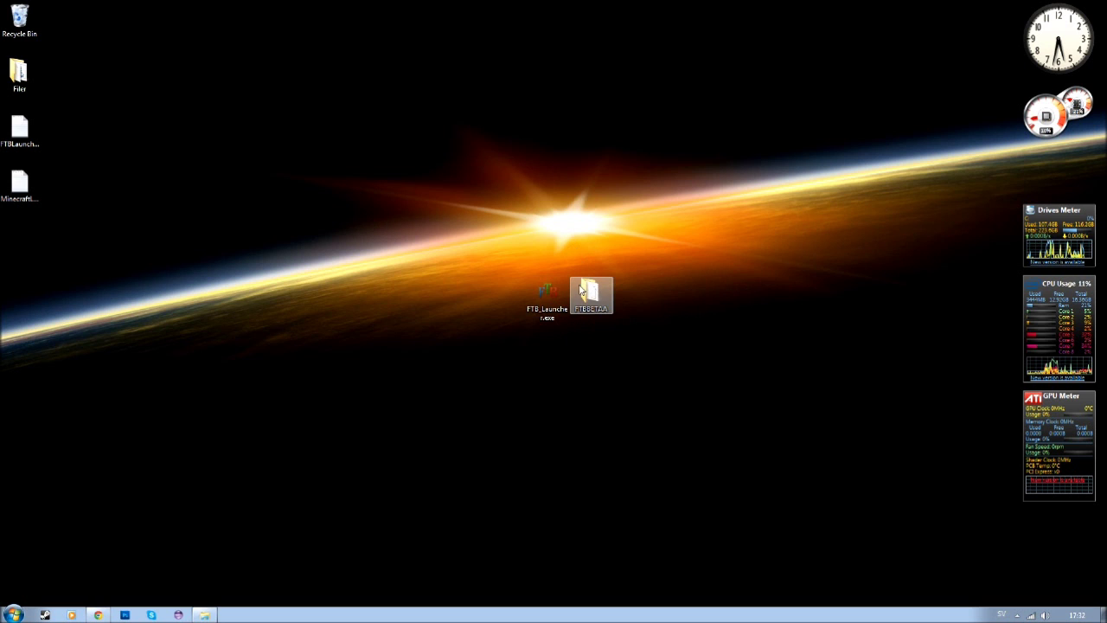
Switch to Chrome and find the OptiFine HD Ultra download section in the first post of the OptiFine forum topic
left_click(97, 614)
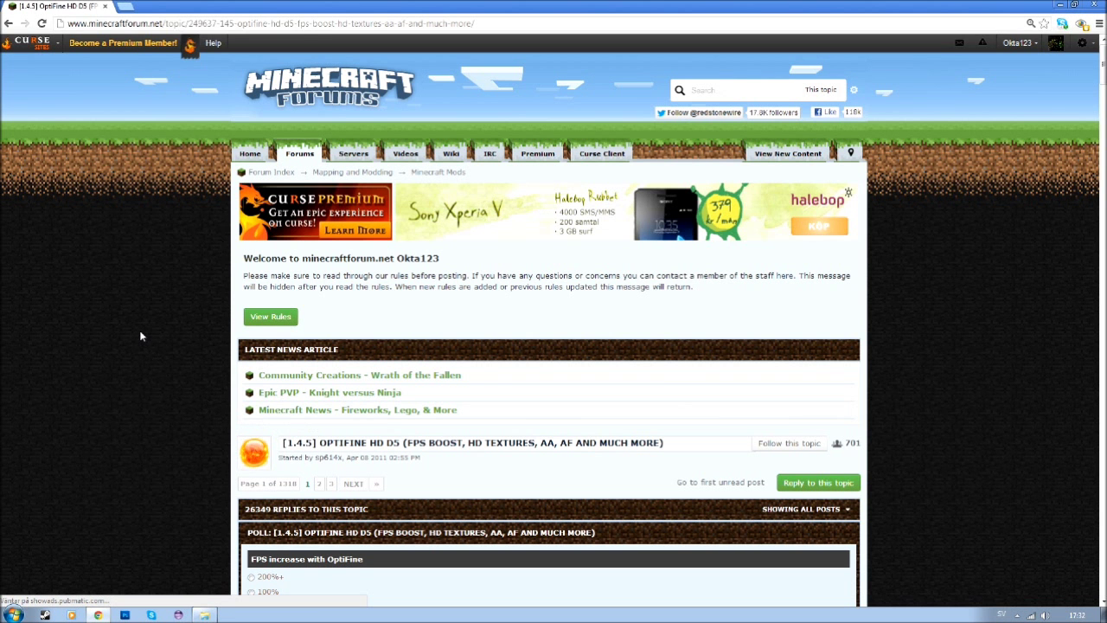
scroll(141, 337, "down", 1)
scroll(140, 341, "down", 10)
scroll(284, 204, "down", 1)
scroll(242, 234, "down", 6)
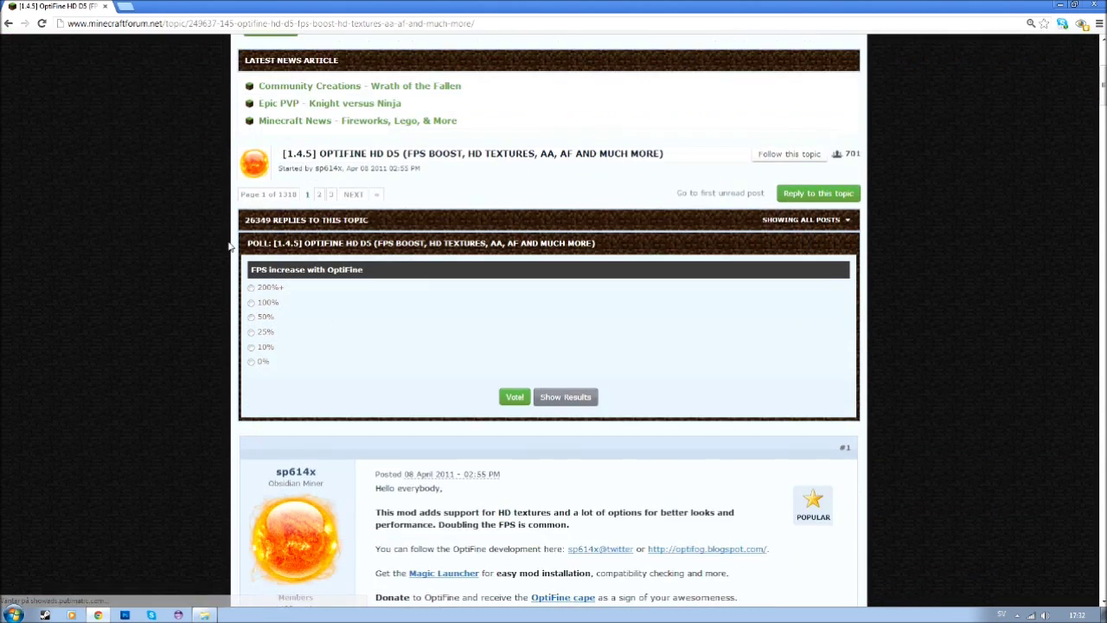
scroll(229, 249, "down", 3)
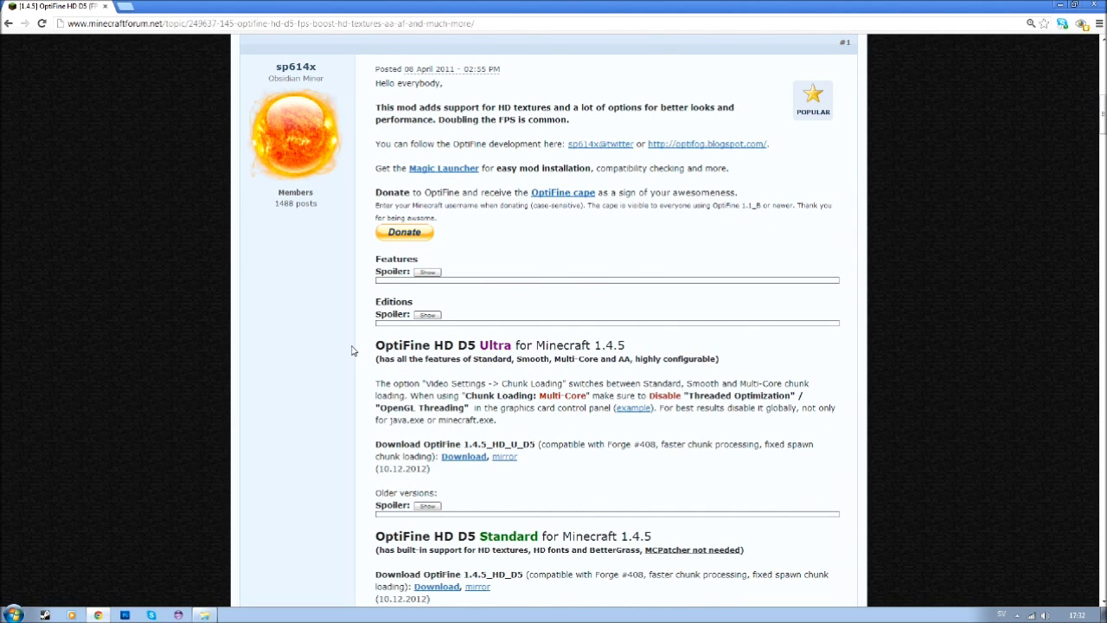
scroll(351, 350, "down", 1)
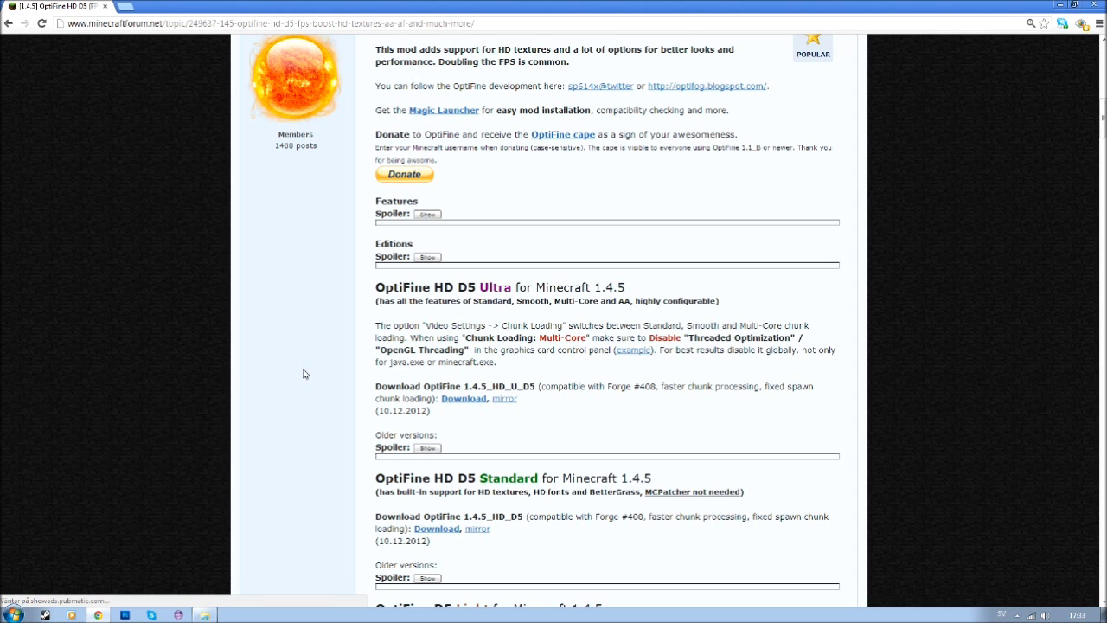
Expand the older versions of OptiFine Ultra and download OptiFine_1.4.2_HD_U_A7.zip
left_click(426, 448)
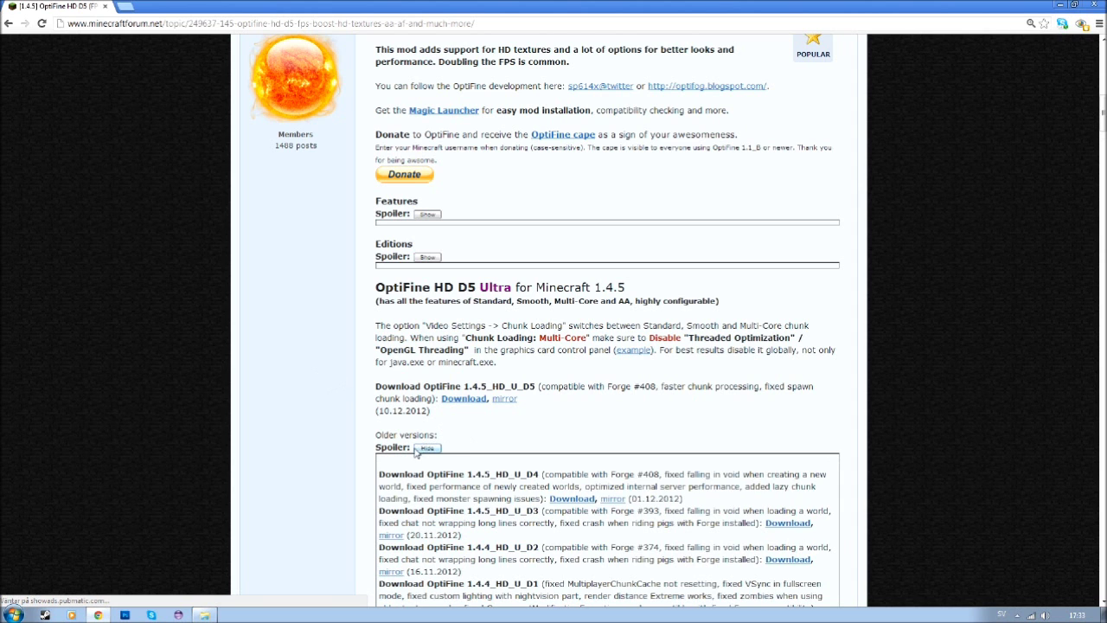
scroll(314, 421, "down", 2)
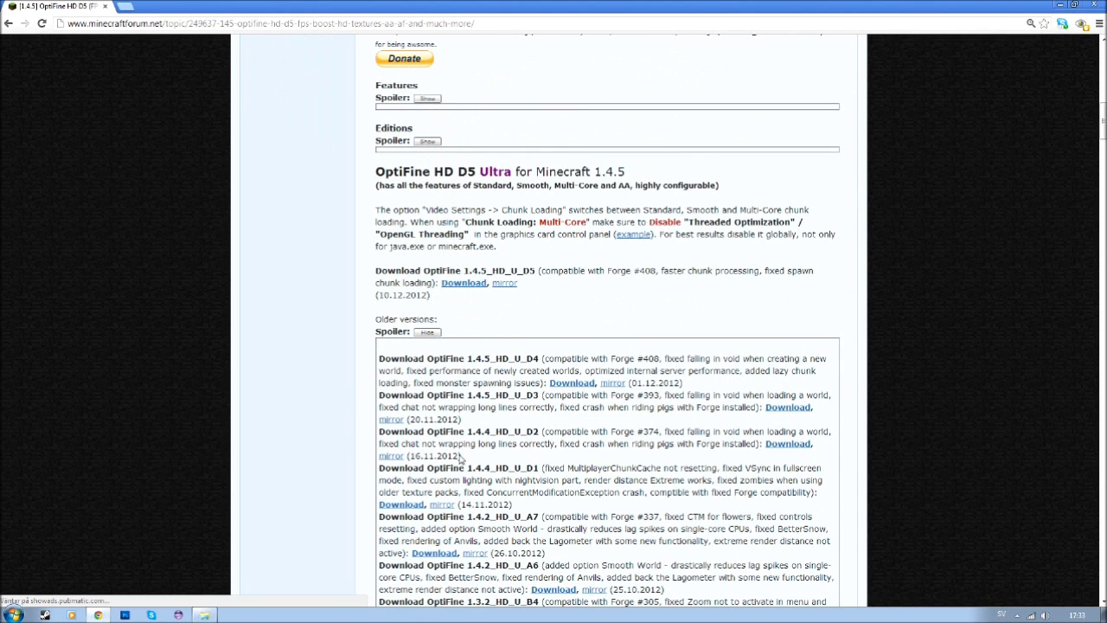
left_click_drag(382, 522, 483, 524)
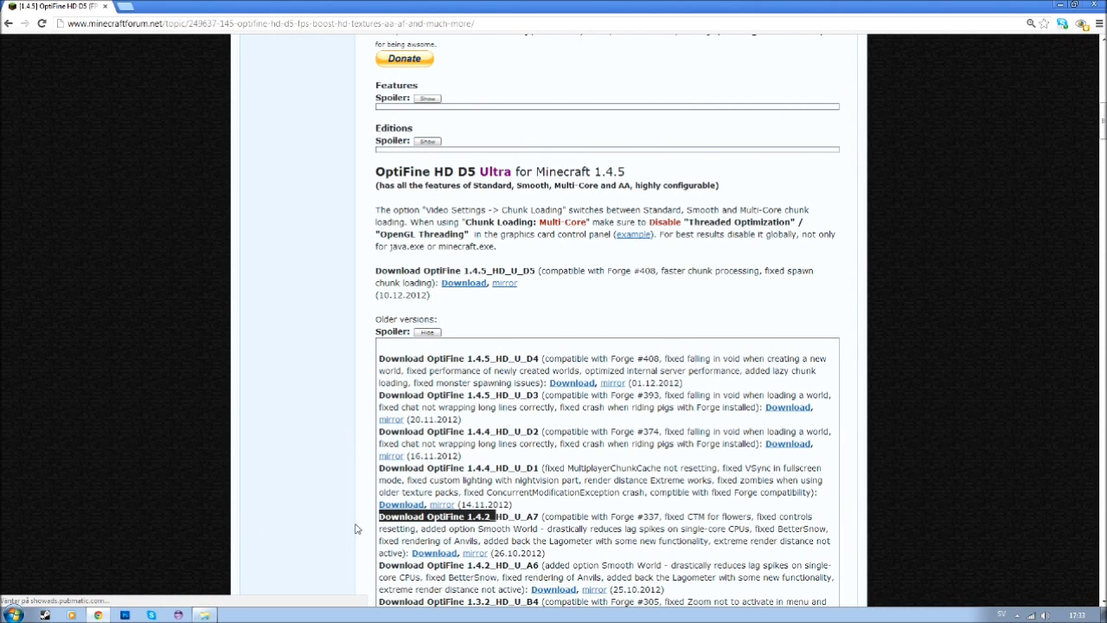
scroll(350, 451, "down", 1)
left_click(361, 466)
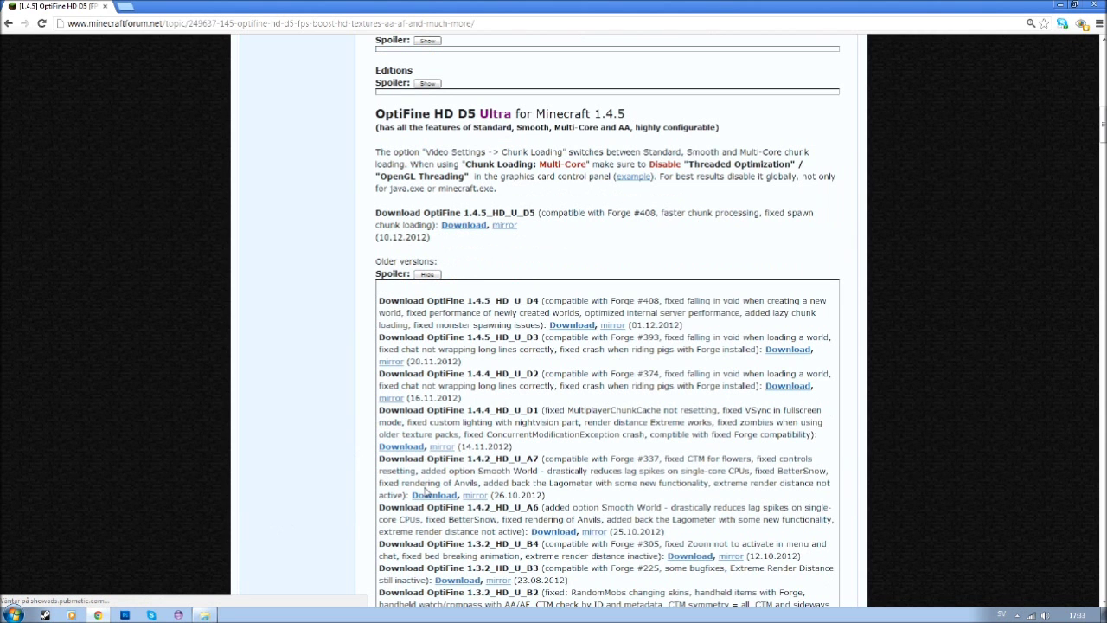
left_click(448, 496)
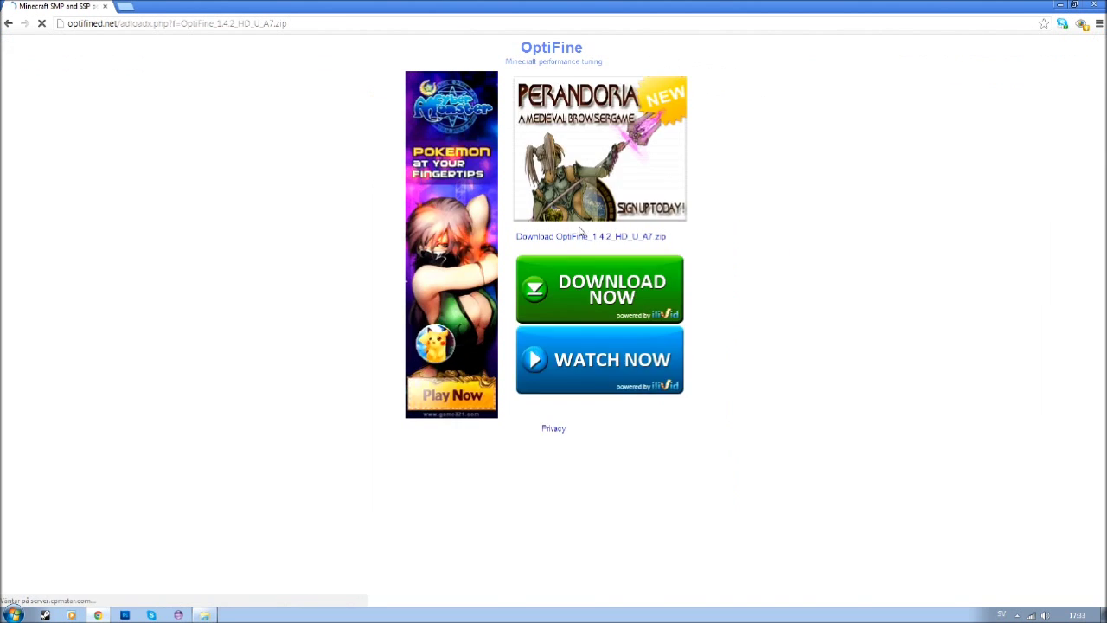
left_click(555, 236)
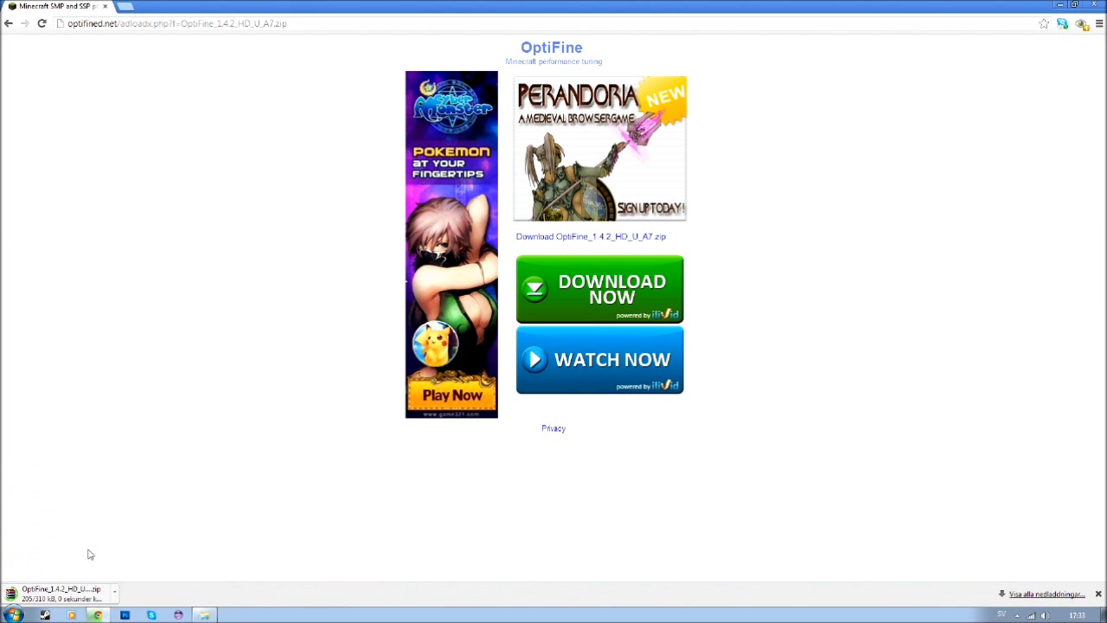
Show the downloaded OptiFine zip in its folder and close the browser
left_click(114, 592)
left_click(138, 562)
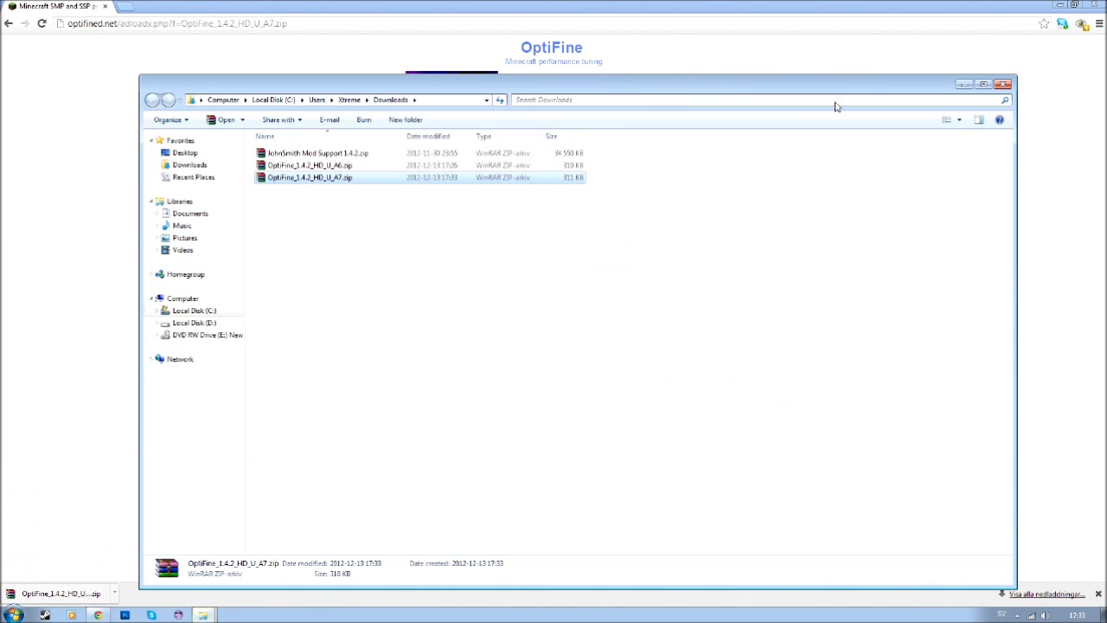
left_click(1094, 5)
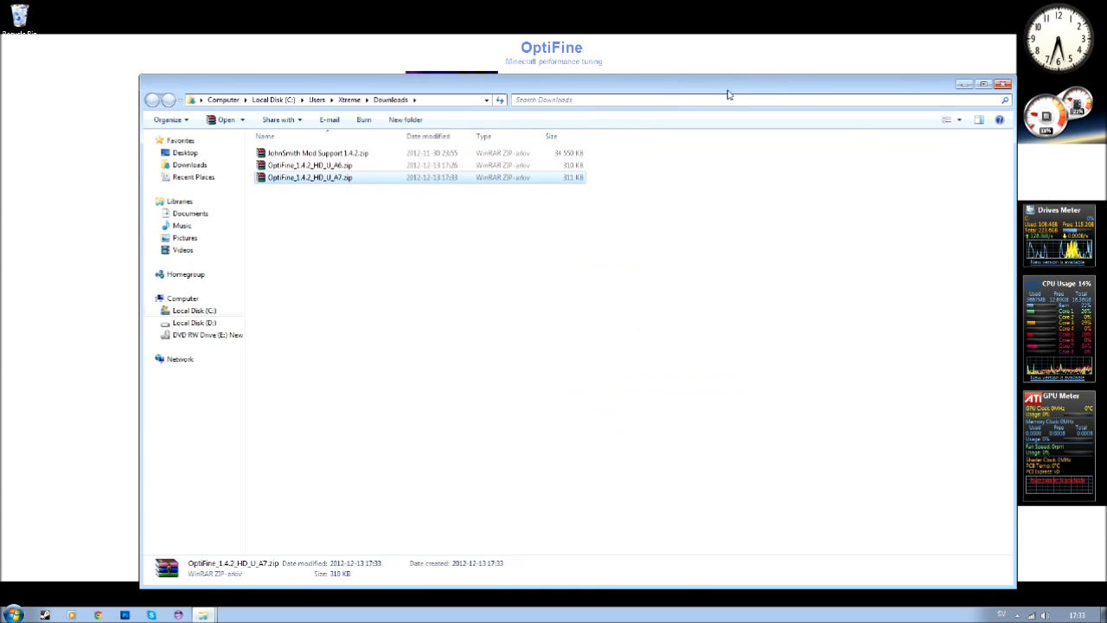
left_click_drag(728, 95, 662, 69)
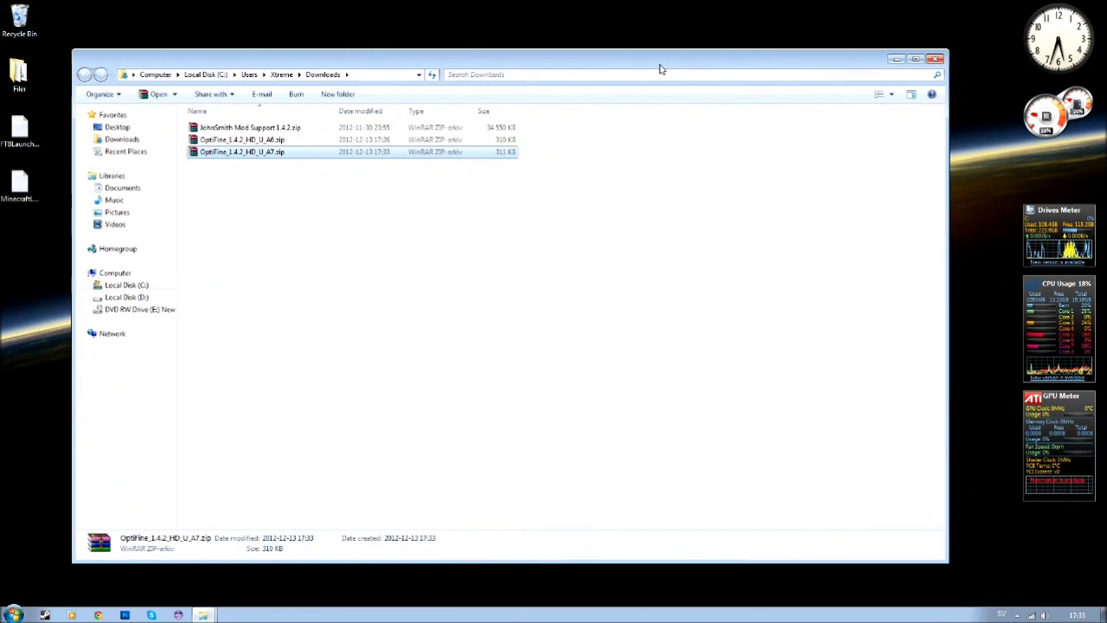
Delete the older OptiFine_1.4.2_HD_U_A6.zip from the Downloads folder
left_click(451, 142)
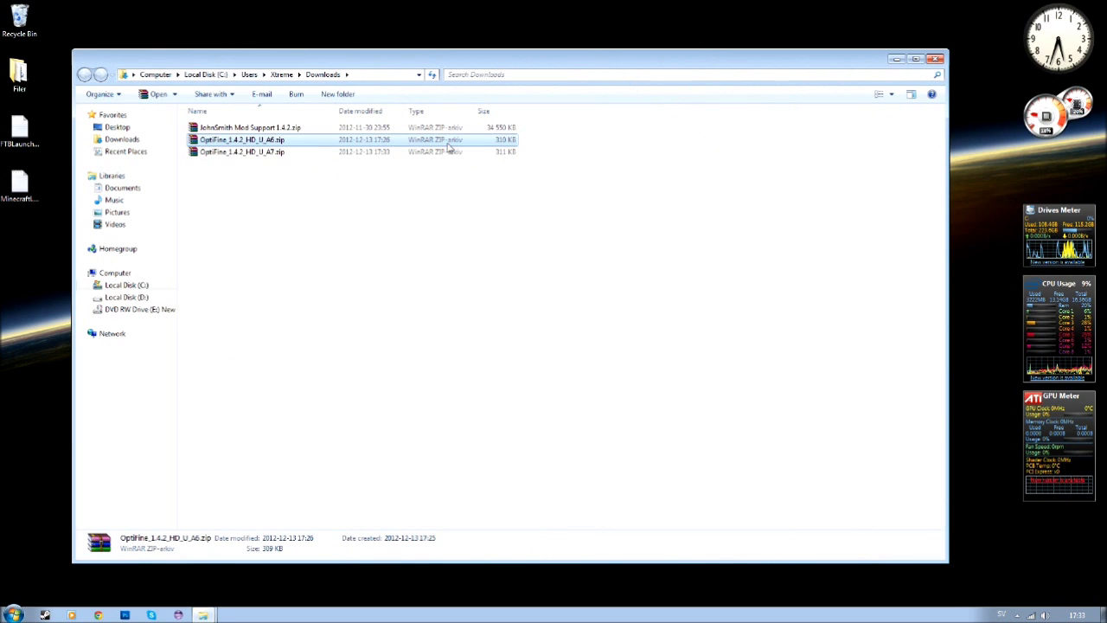
left_click(447, 151)
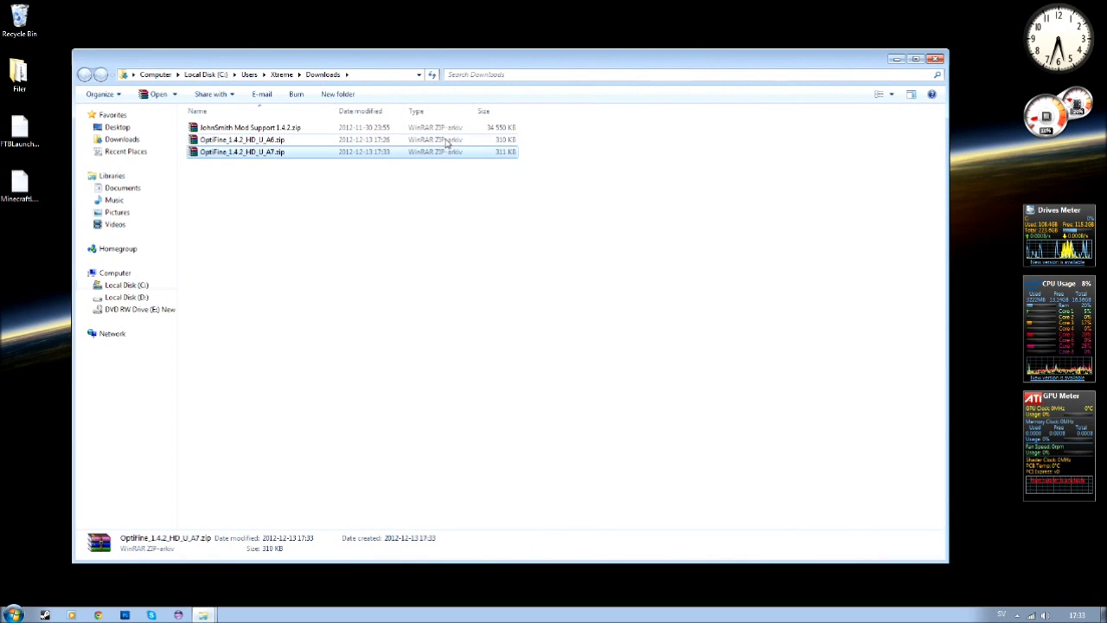
left_click(446, 142)
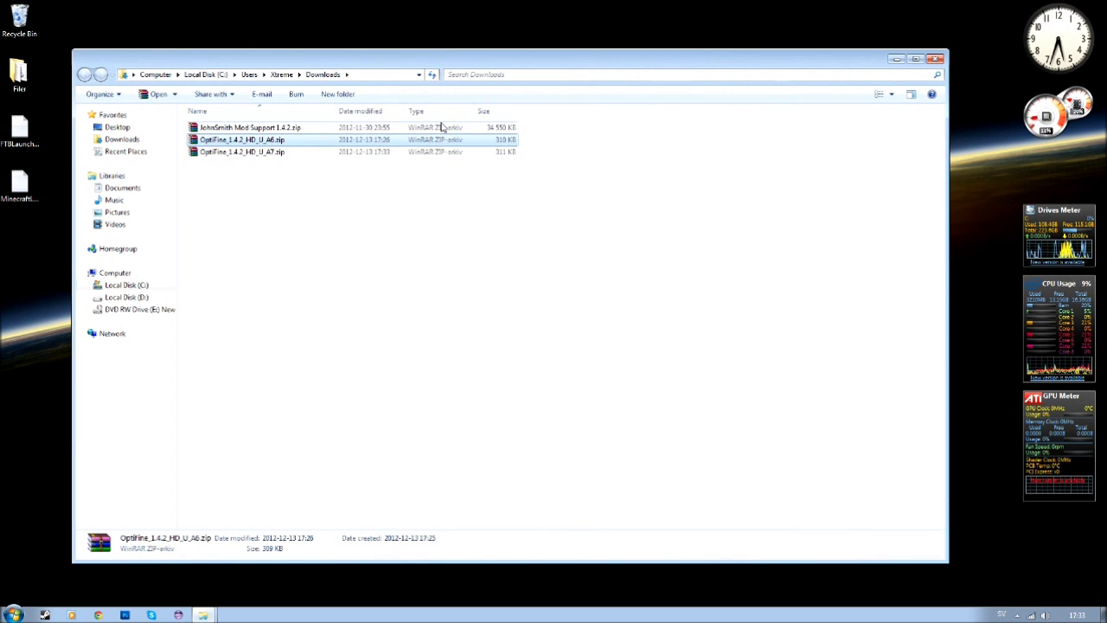
key("Delete")
key("Return")
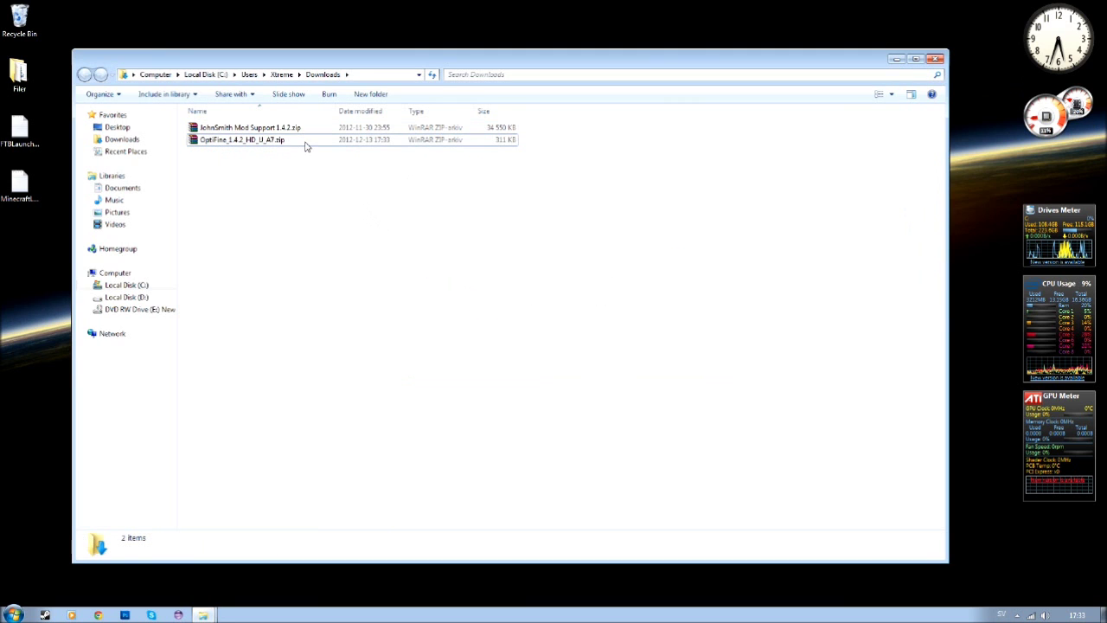
left_click(317, 143)
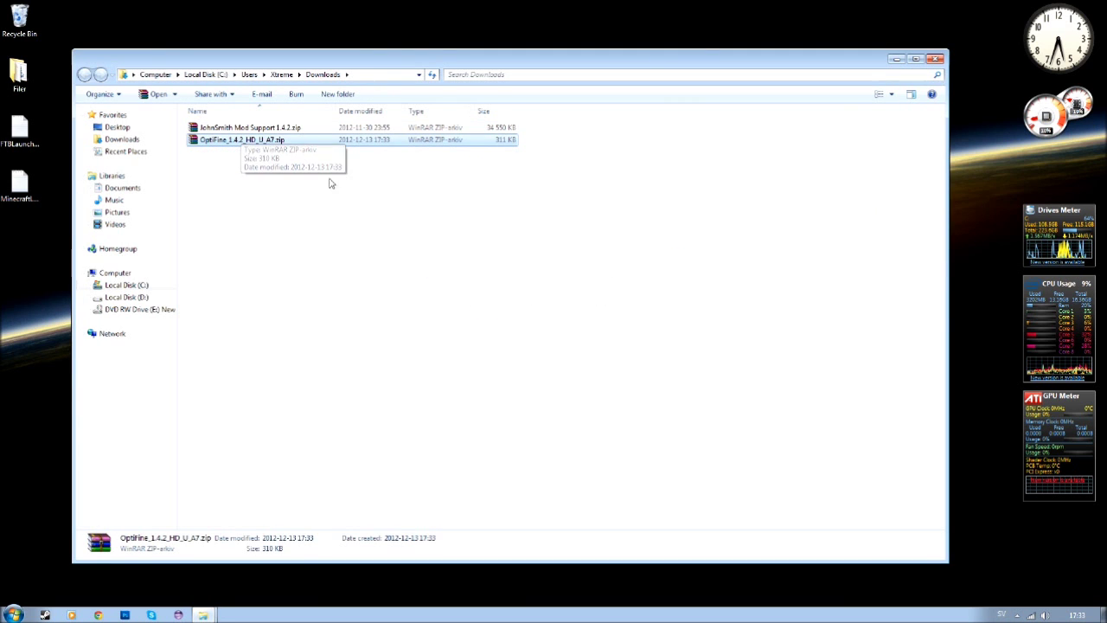
left_click_drag(309, 181, 274, 208)
left_click(274, 207)
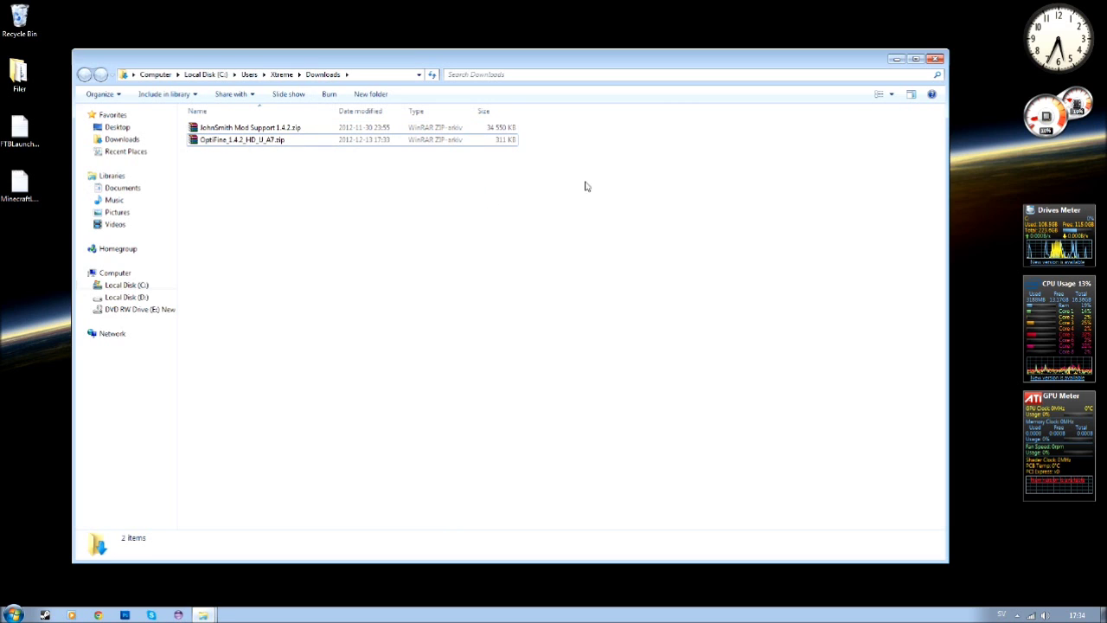
left_click_drag(404, 211, 373, 175)
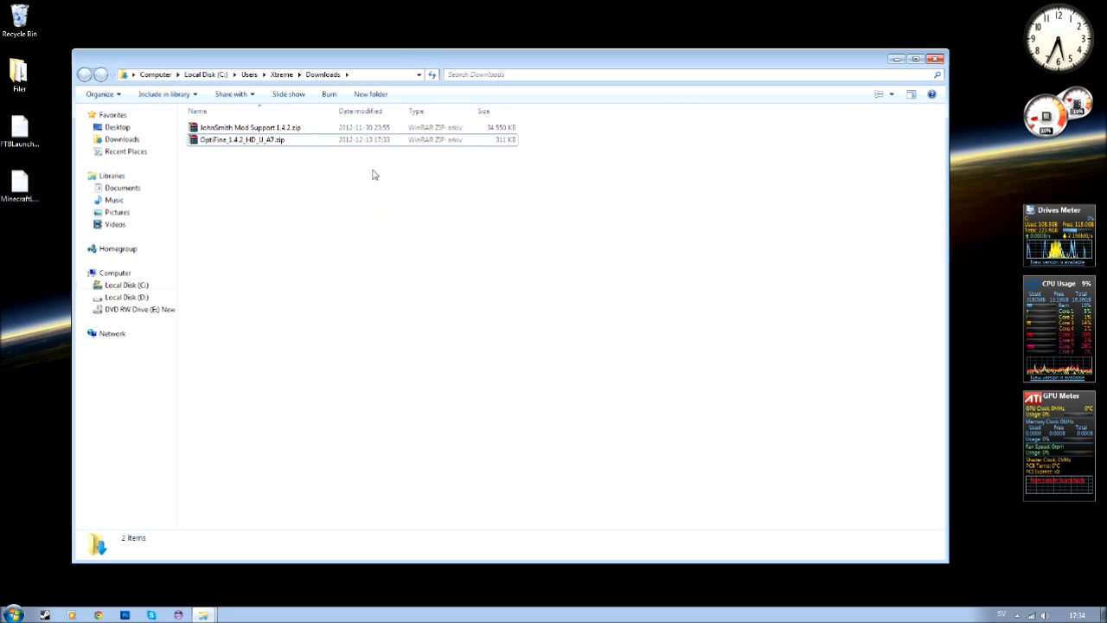
left_click(283, 141)
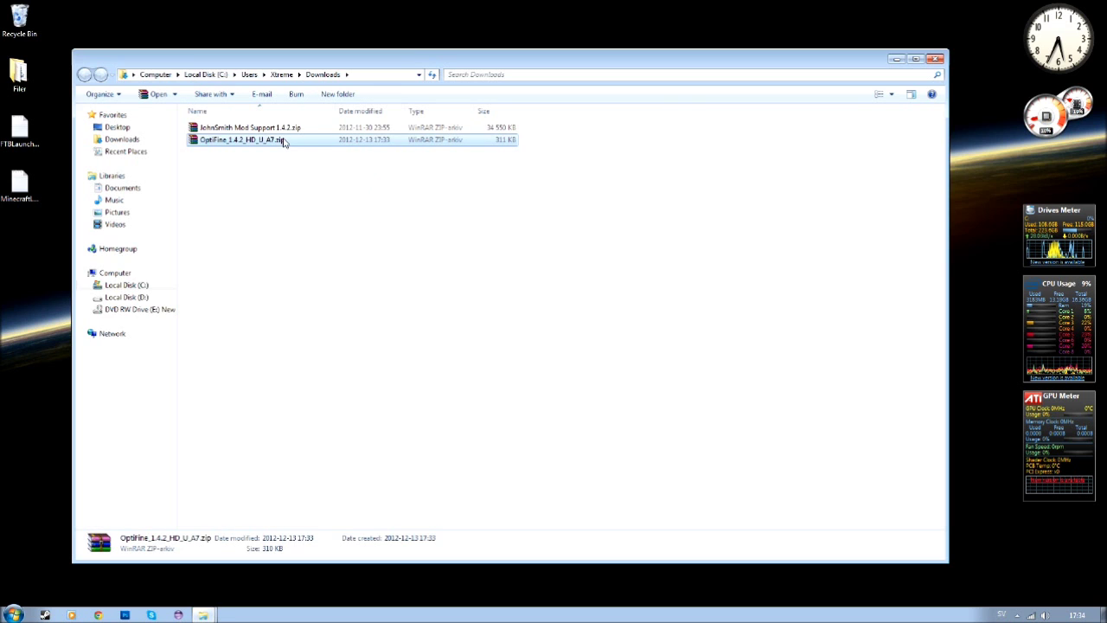
Minimize the Downloads folder, start the FTB launcher and open the JarMods list for editing Feed The Beast Beta Pack A
left_click(894, 60)
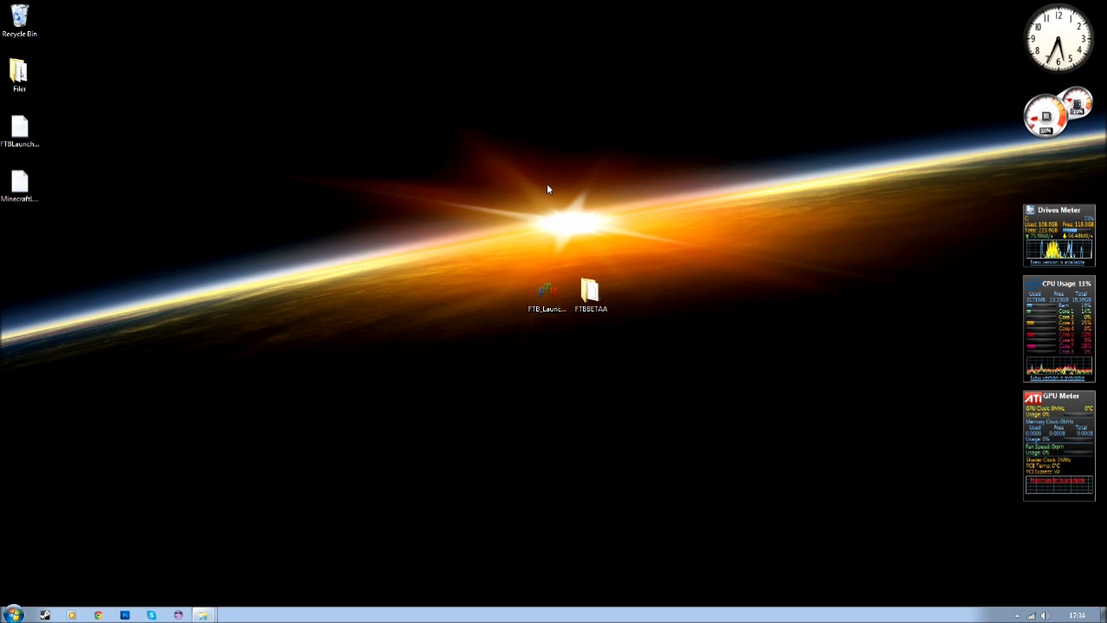
double_click(546, 293)
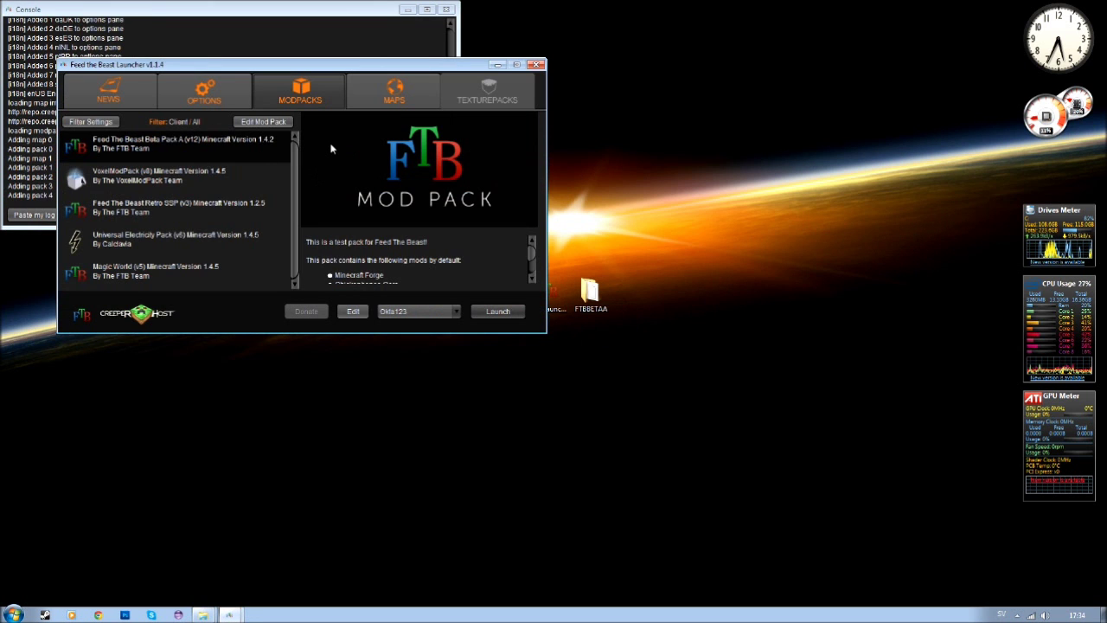
left_click(282, 126)
left_click(264, 199)
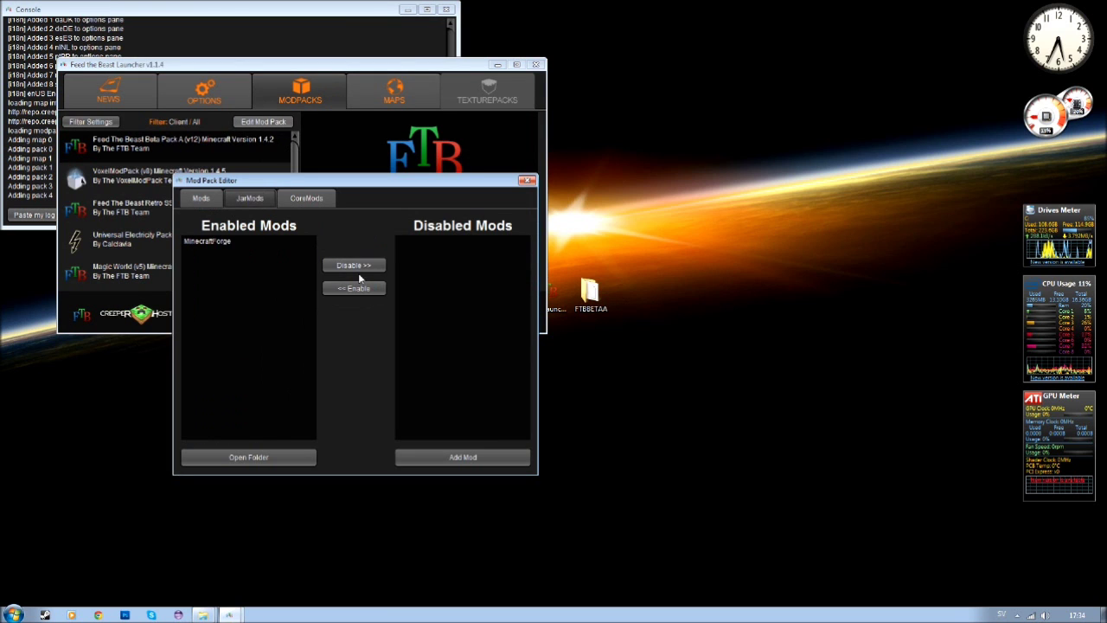
Add OptiFine_1.4.2_HD_U_A7.zip from the Downloads folder as a jar mod and close the Mod Pack Editor
left_click(481, 459)
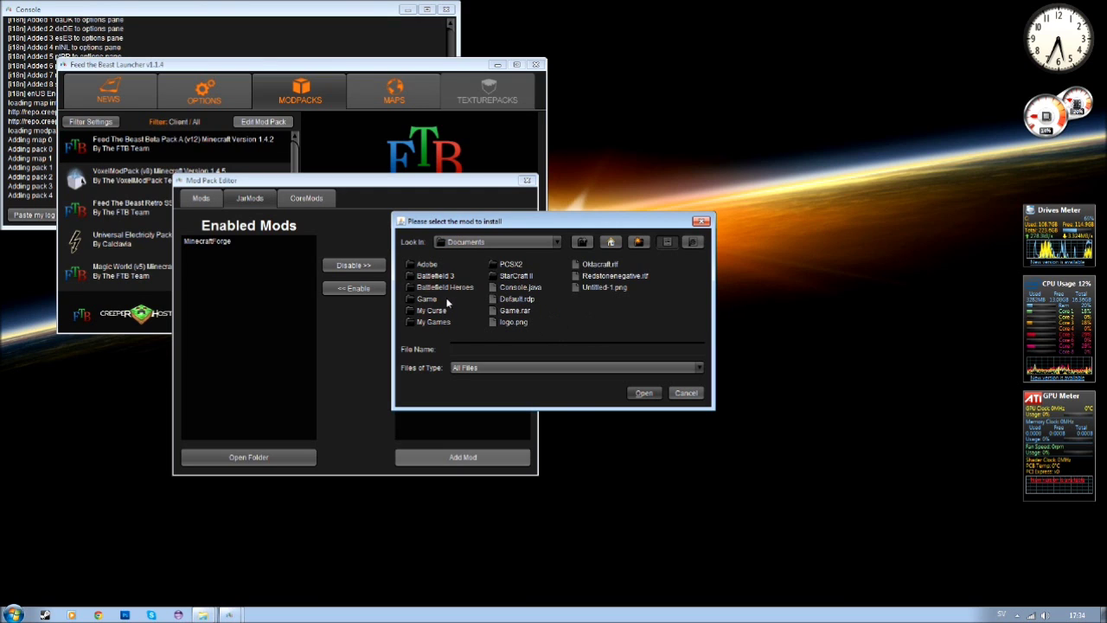
left_click(527, 243)
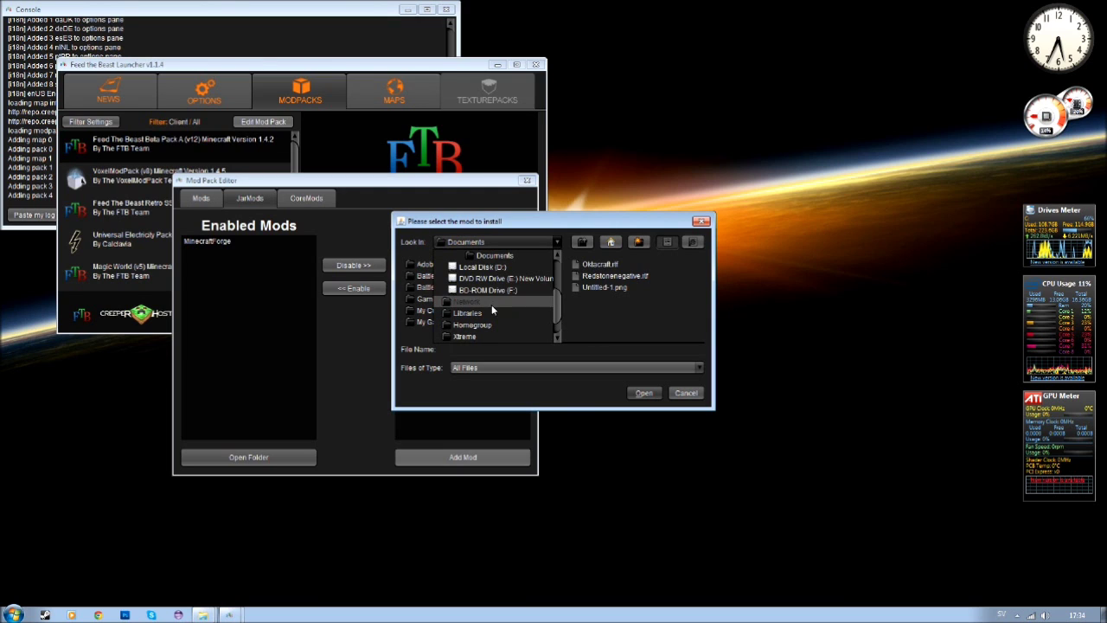
left_click(476, 337)
double_click(437, 306)
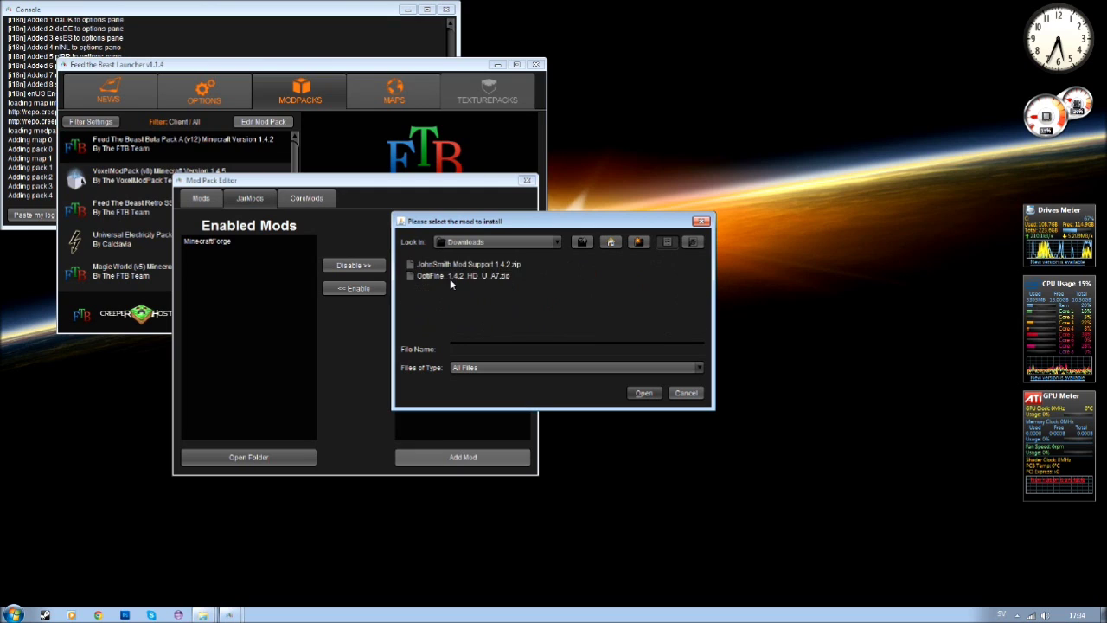
left_click(454, 275)
left_click(644, 393)
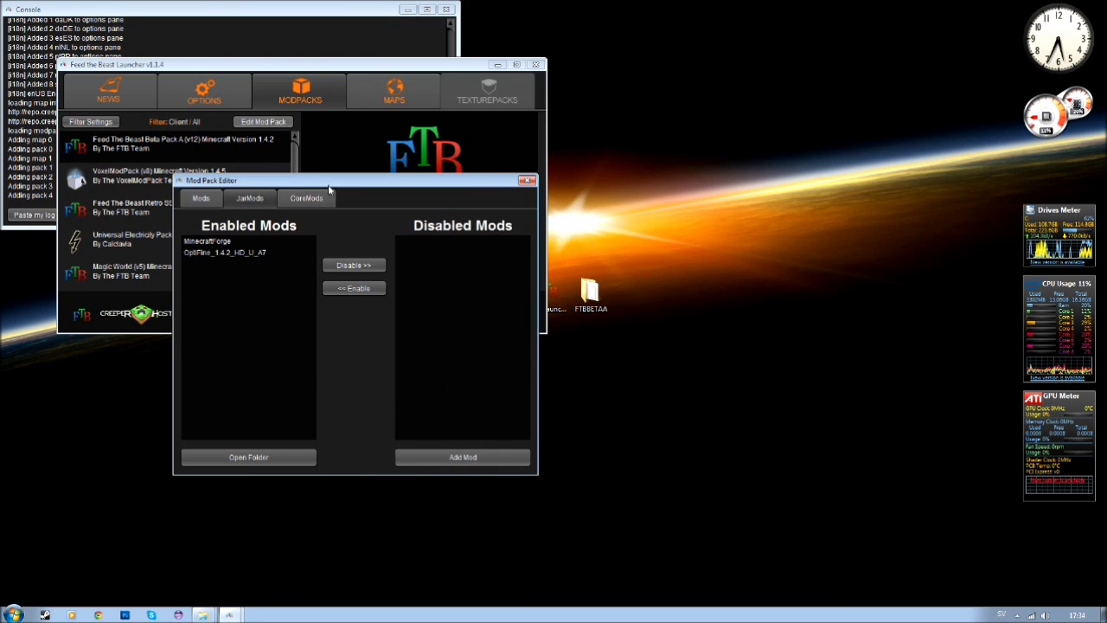
left_click(531, 180)
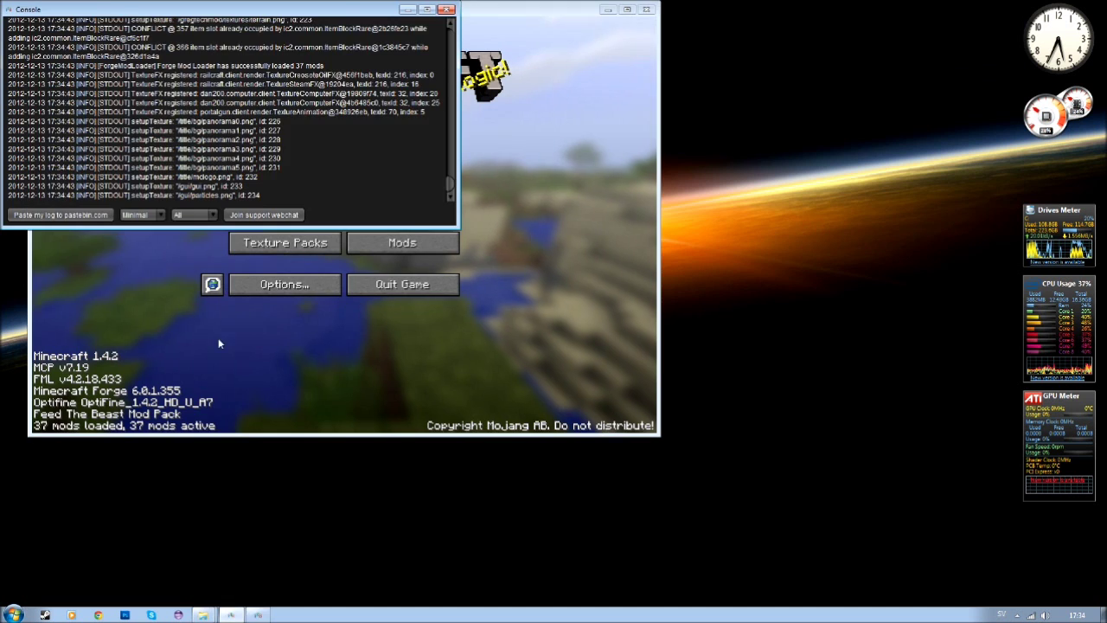
Load the existing survival world New World in the running Feed The Beast Beta Pack A game
left_click(218, 345)
left_click(321, 185)
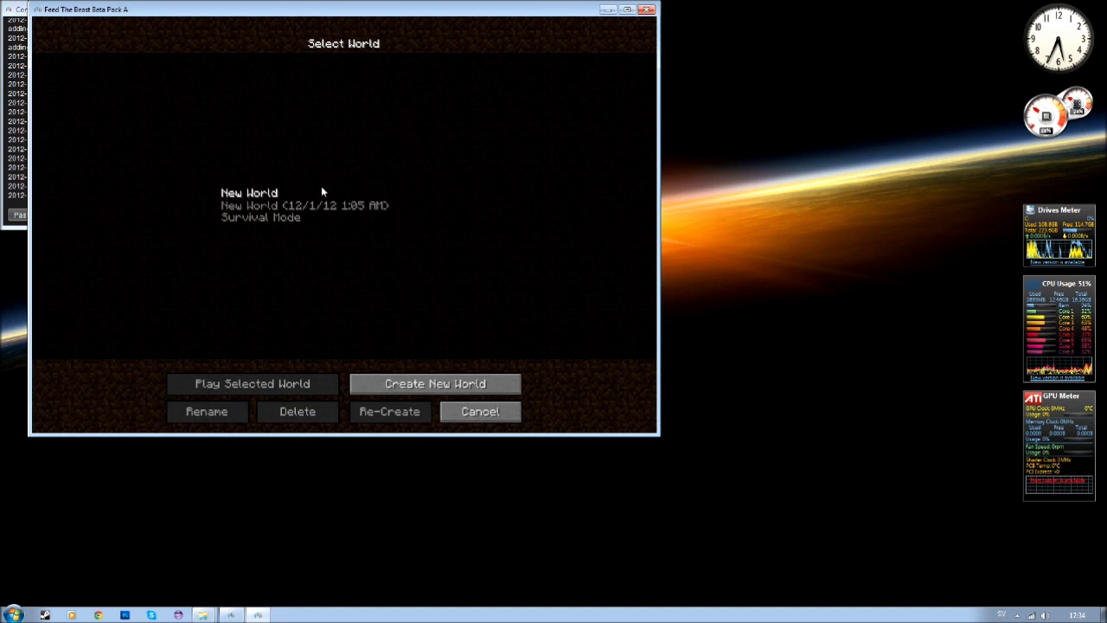
double_click(295, 197)
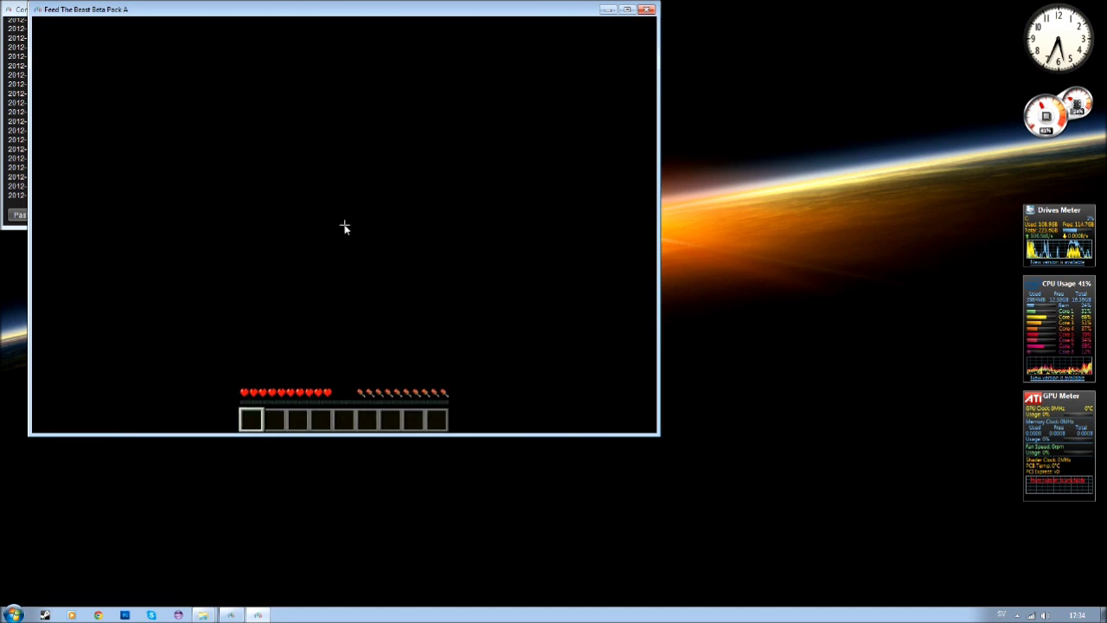
Walk forward in the world, show the debug information overlay and open the player inventory
key("w")
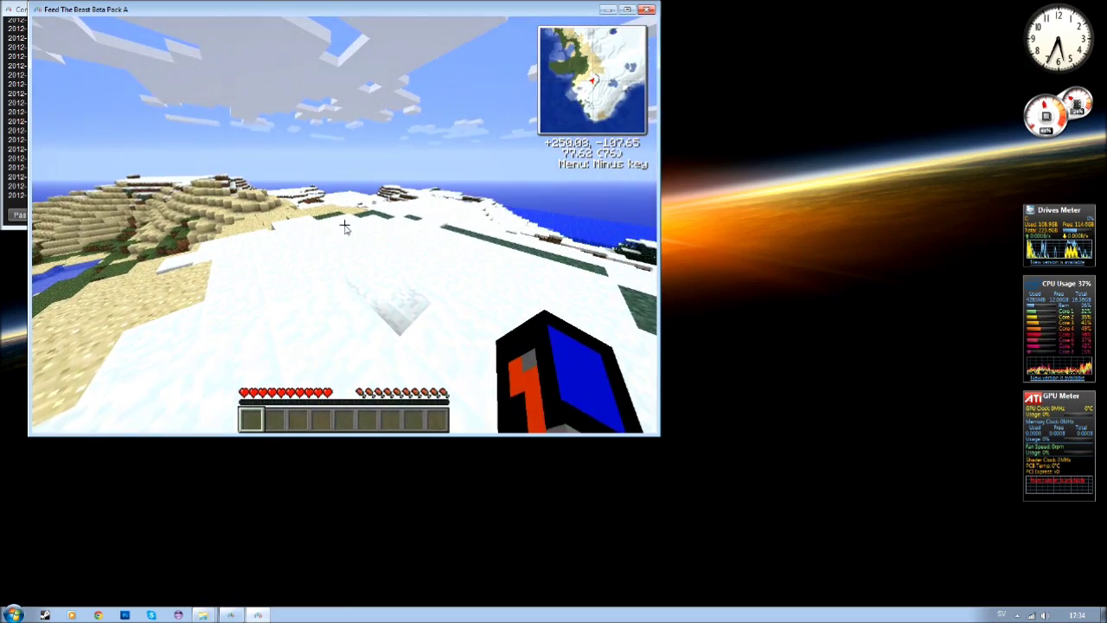
key("F3")
key("e")
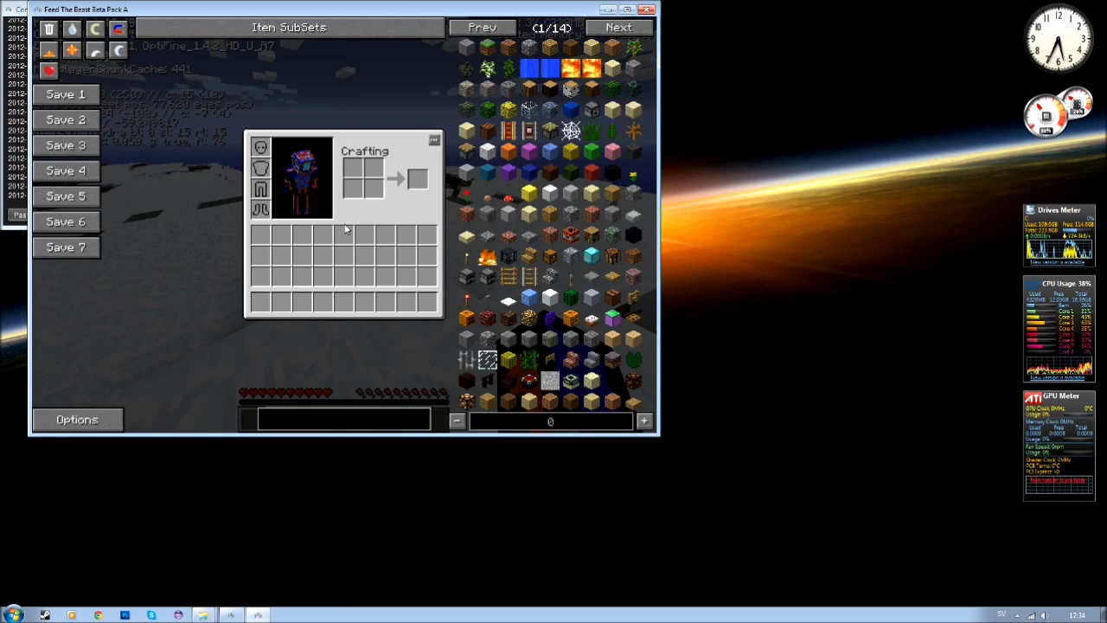
Close the player inventory, maximize the paused game window and resume playing in the world
key("e")
key("e")
key("e")
key("Escape")
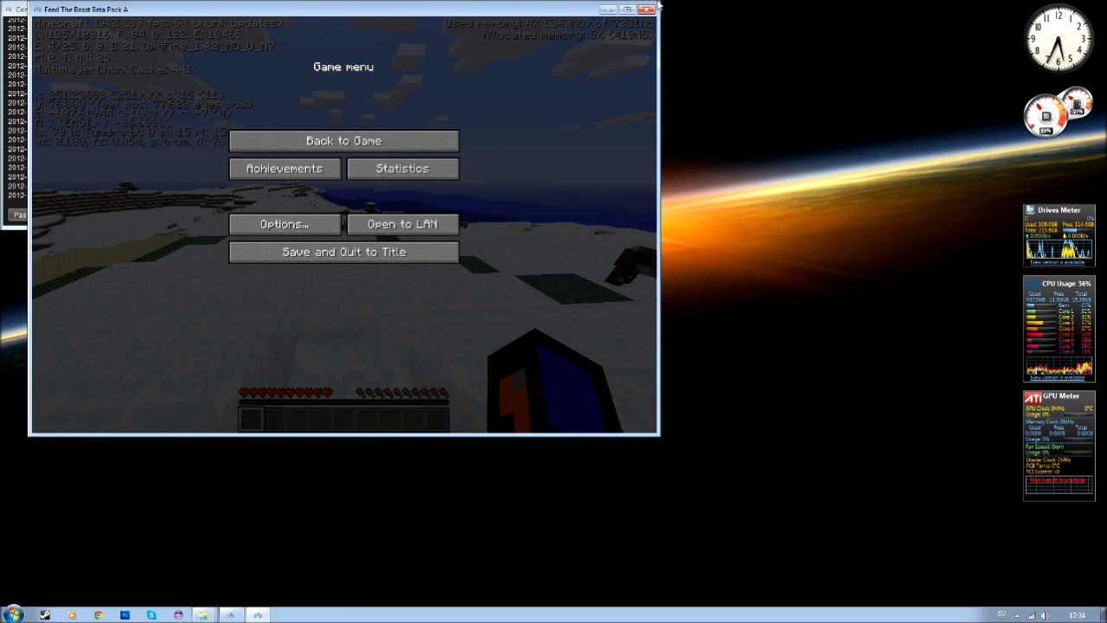
left_click(627, 9)
key("Escape")
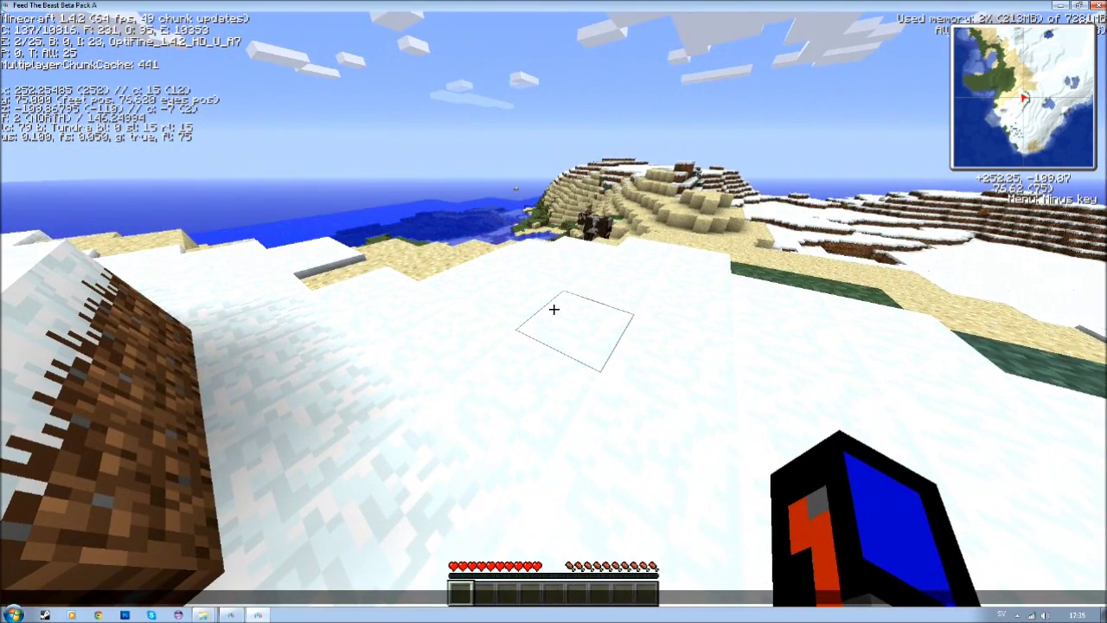
Walk around the snowy area briefly, save and quit to the title screen, and quit the game
key("w")
key("Escape")
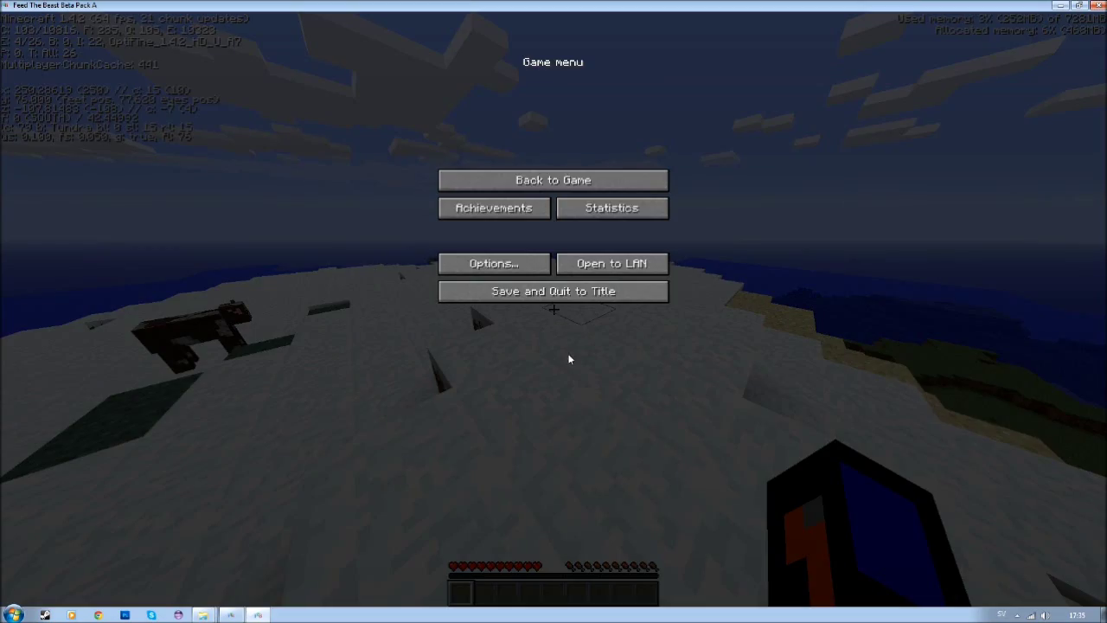
left_click(597, 295)
left_click(593, 333)
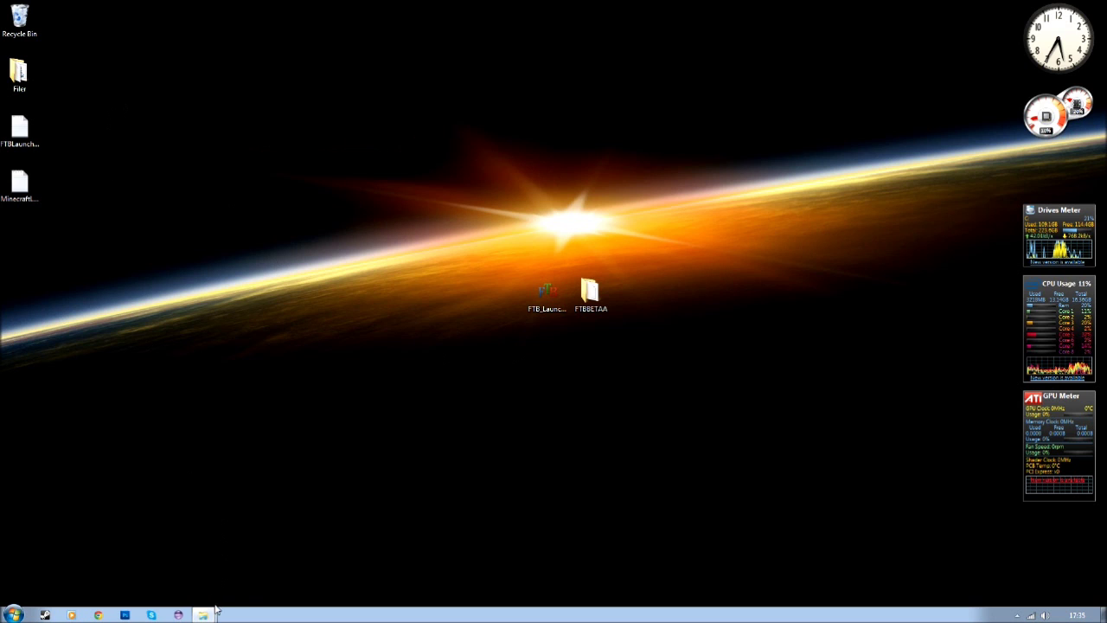
Copy JohnSmith Mod Support 1.4.2.zip from the Downloads folder and close the folder window
mouse_move(206, 614)
left_click(201, 573)
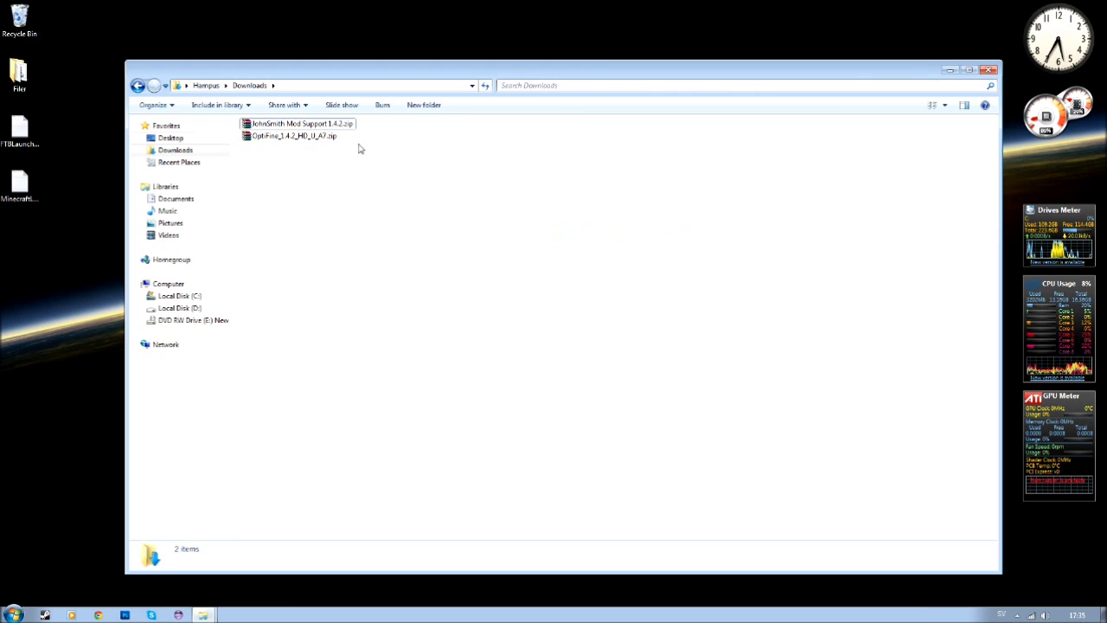
left_click(282, 126)
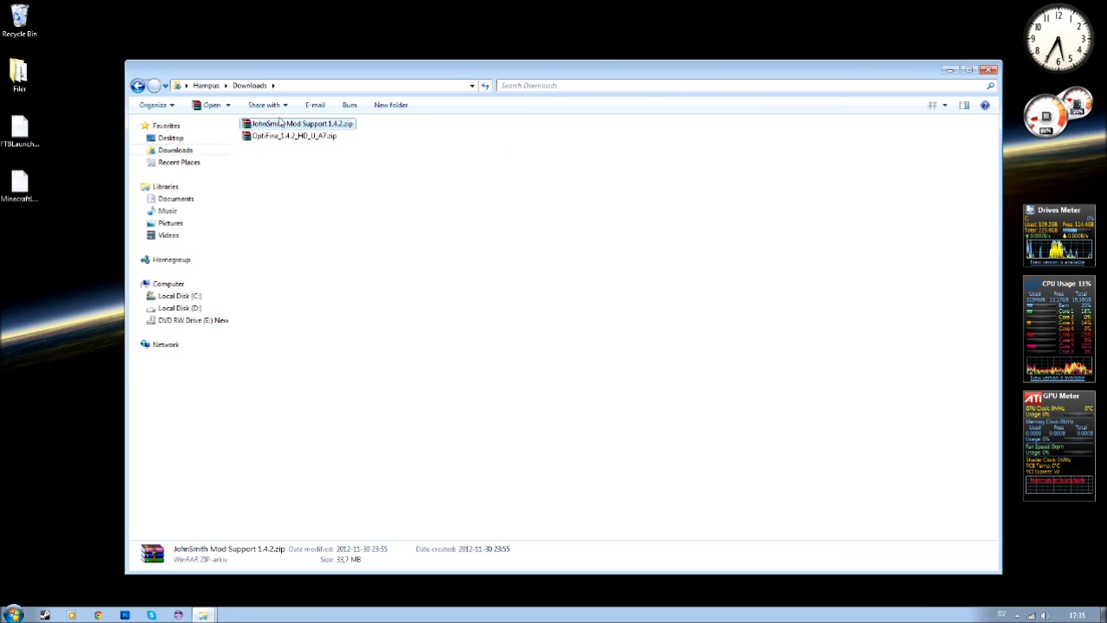
right_click(281, 123)
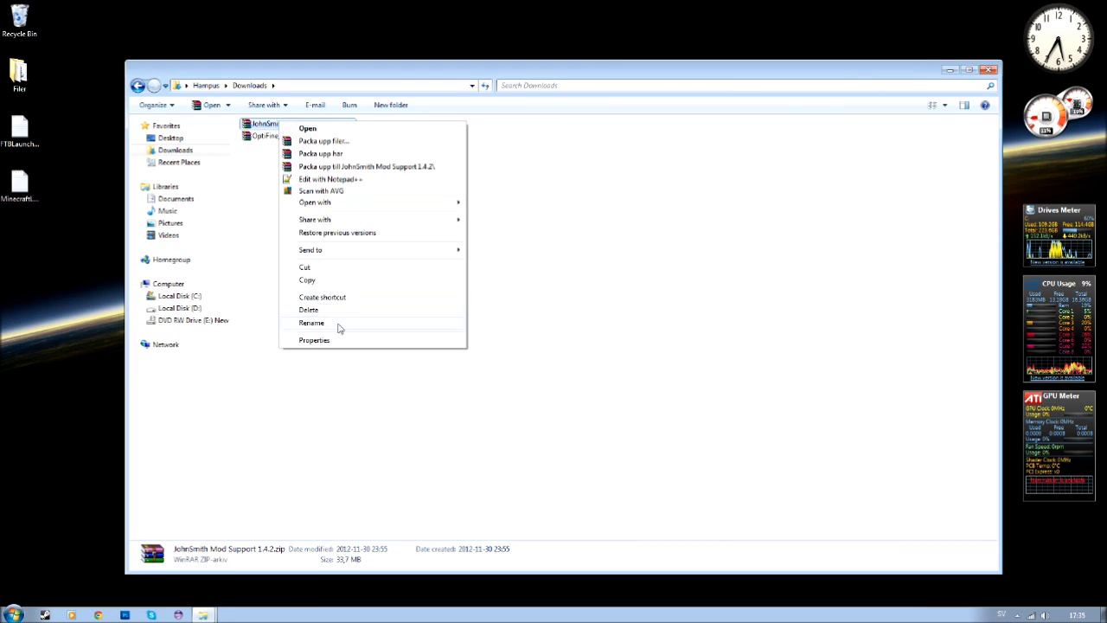
left_click(354, 282)
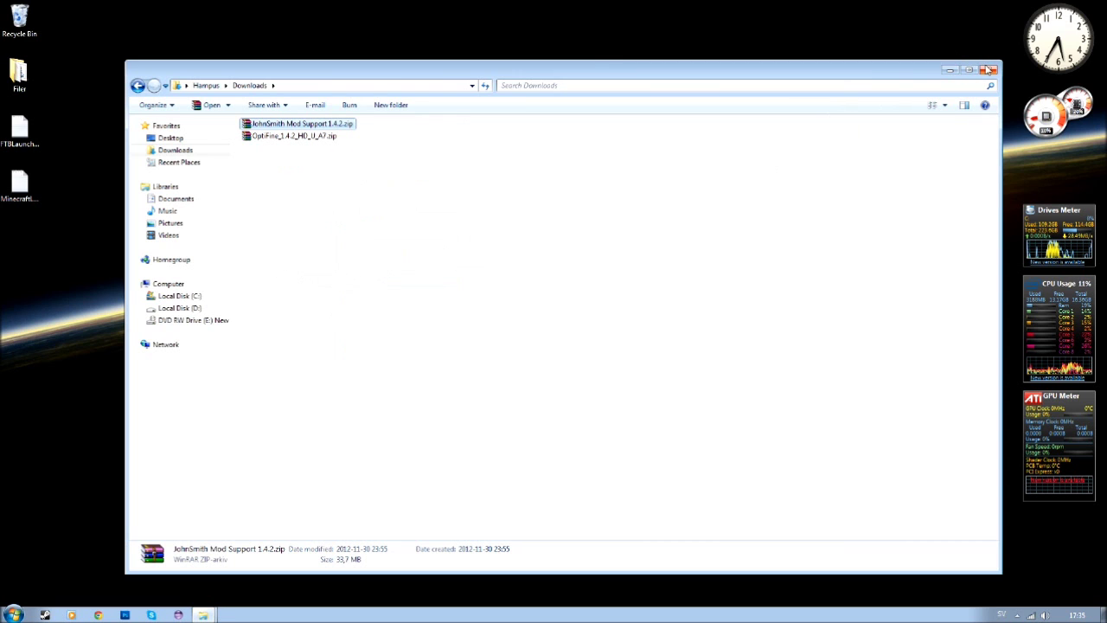
left_click(990, 69)
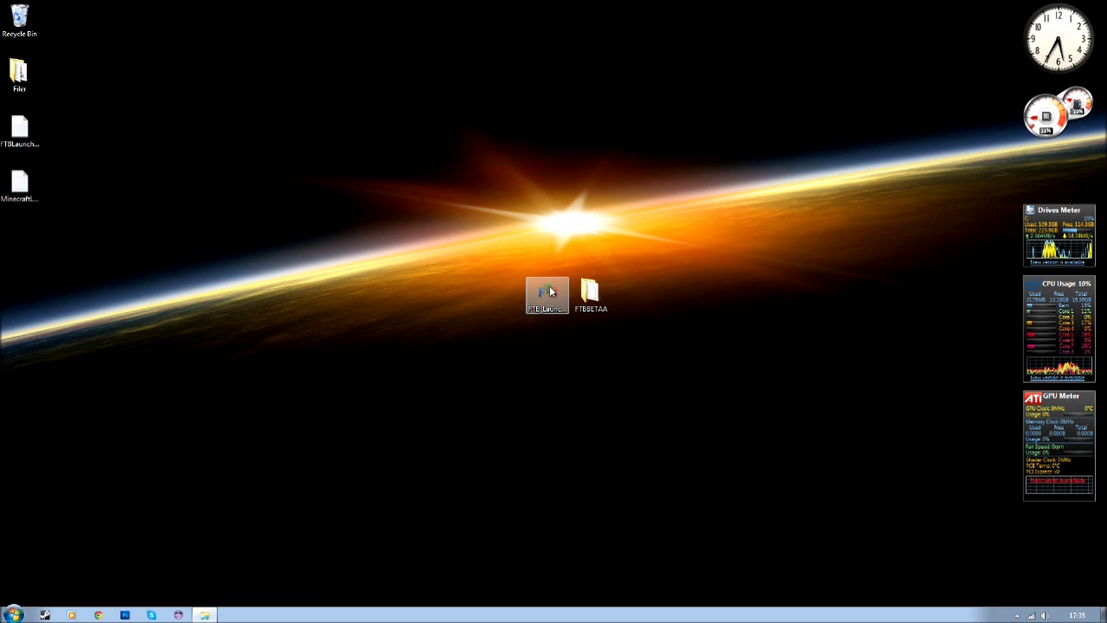
Paste the copied texture pack archive into the texturepacks folder under FTBBETAA\minecraft and close the folder window
double_click(590, 292)
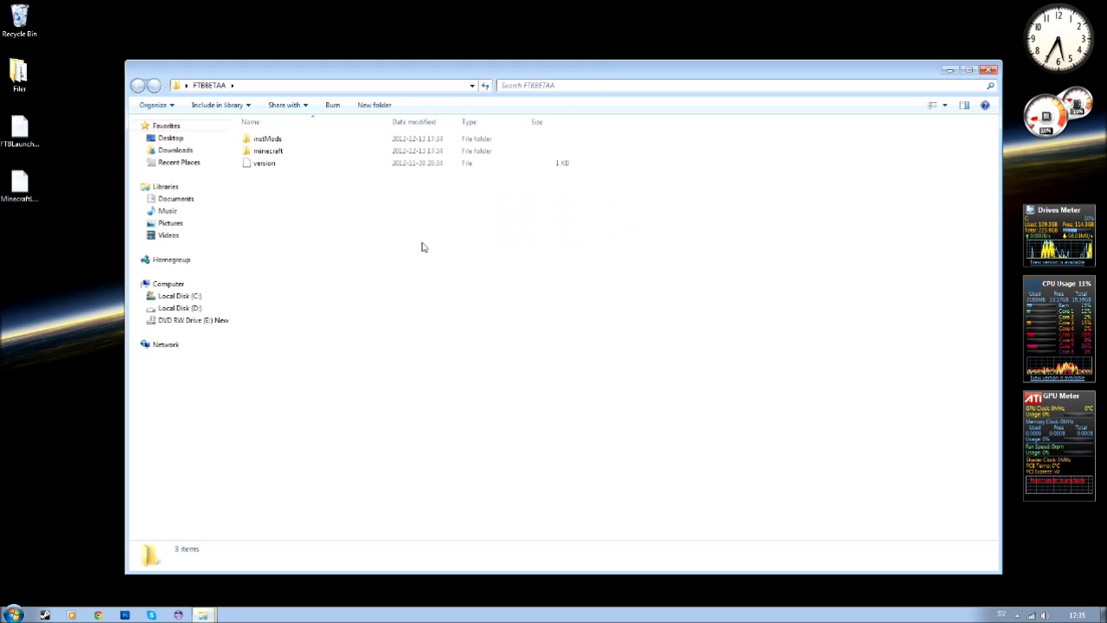
double_click(303, 153)
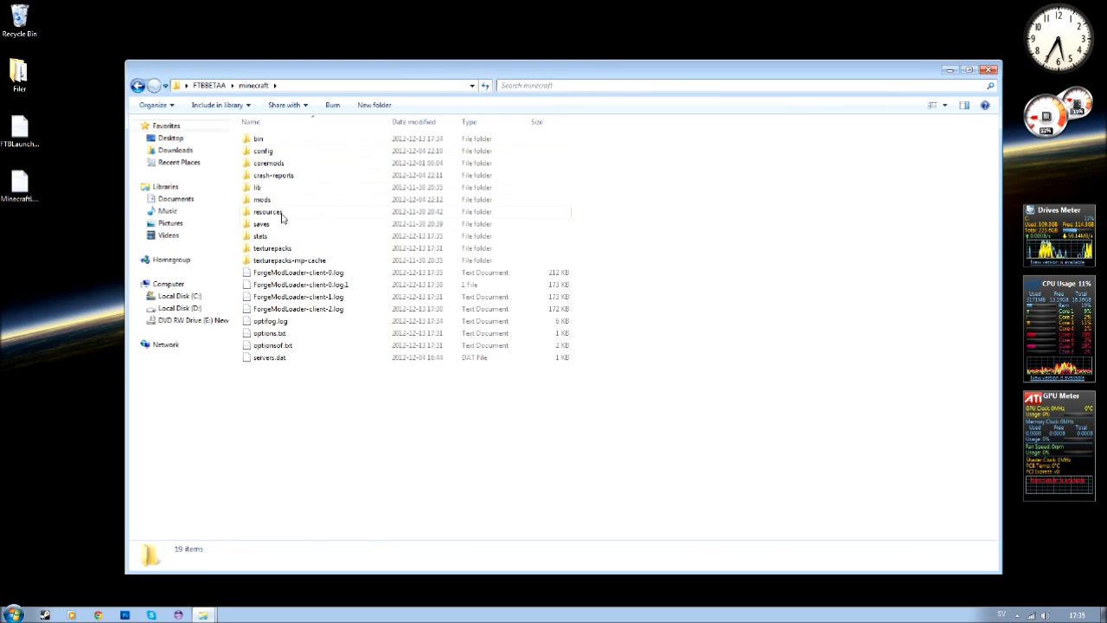
double_click(279, 248)
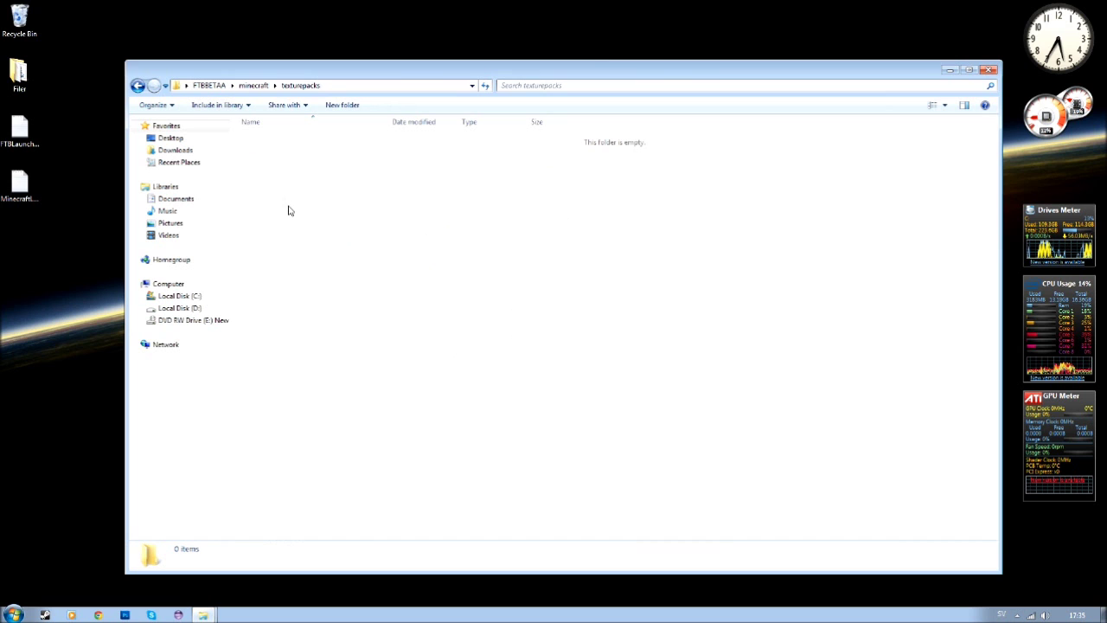
right_click(292, 208)
left_click(353, 300)
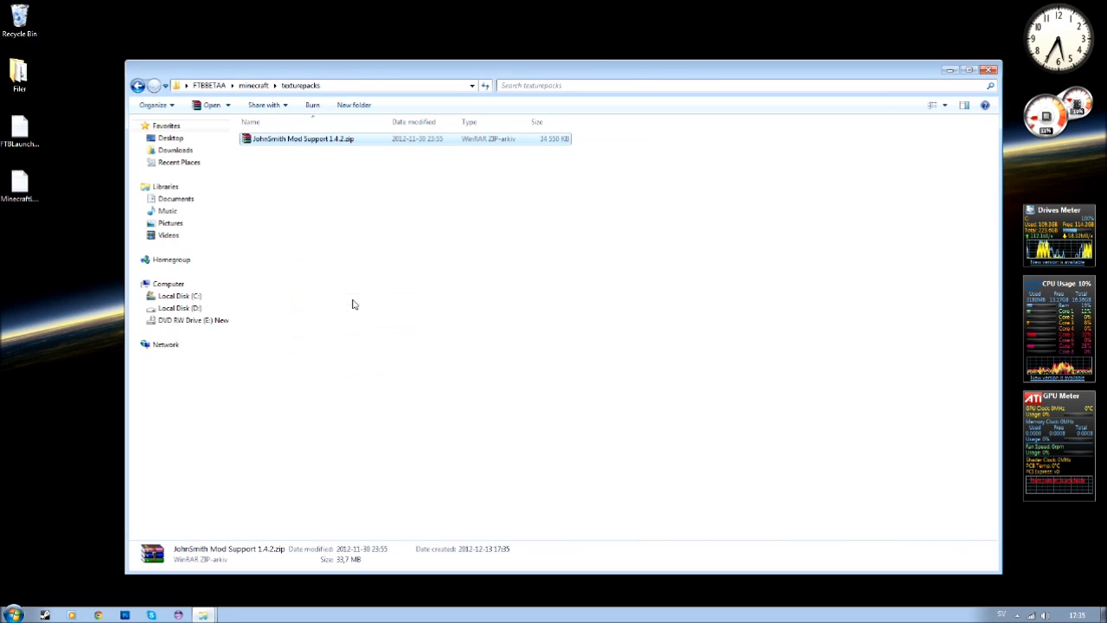
left_click(547, 268)
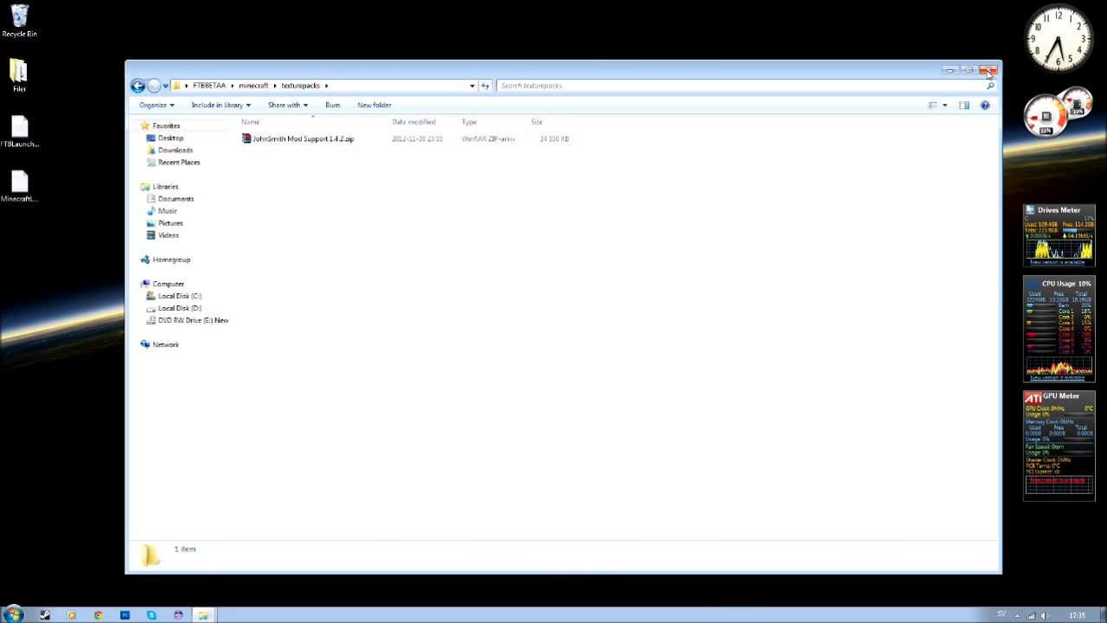
left_click(988, 69)
Launch Feed The Beast Beta Pack A through the FTB launcher and check the selected pack in the texture pack list
double_click(545, 294)
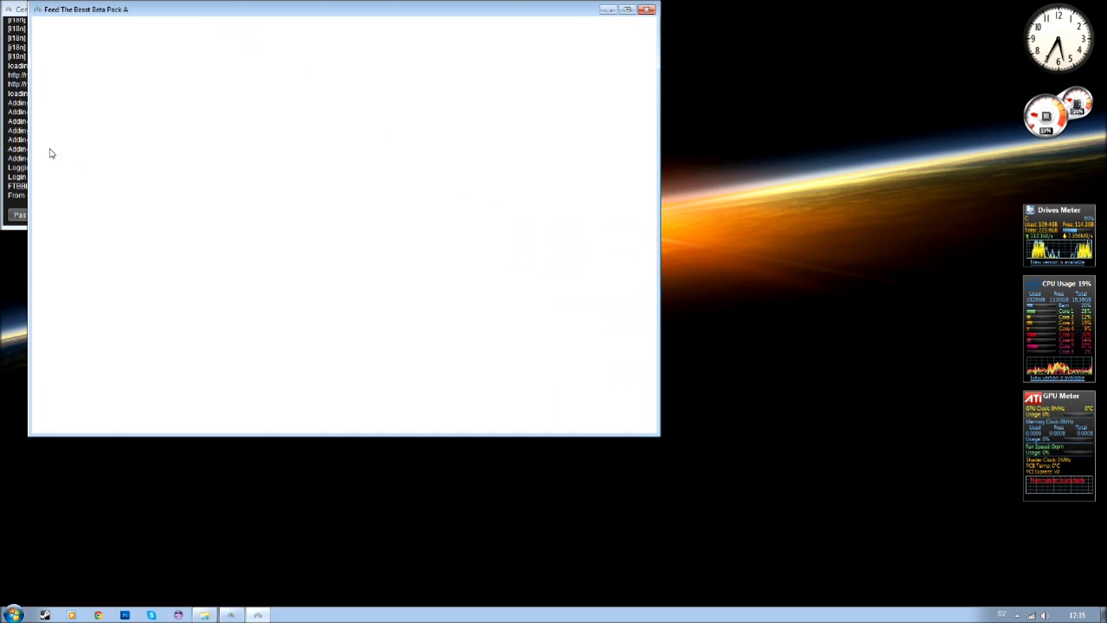
left_click(19, 142)
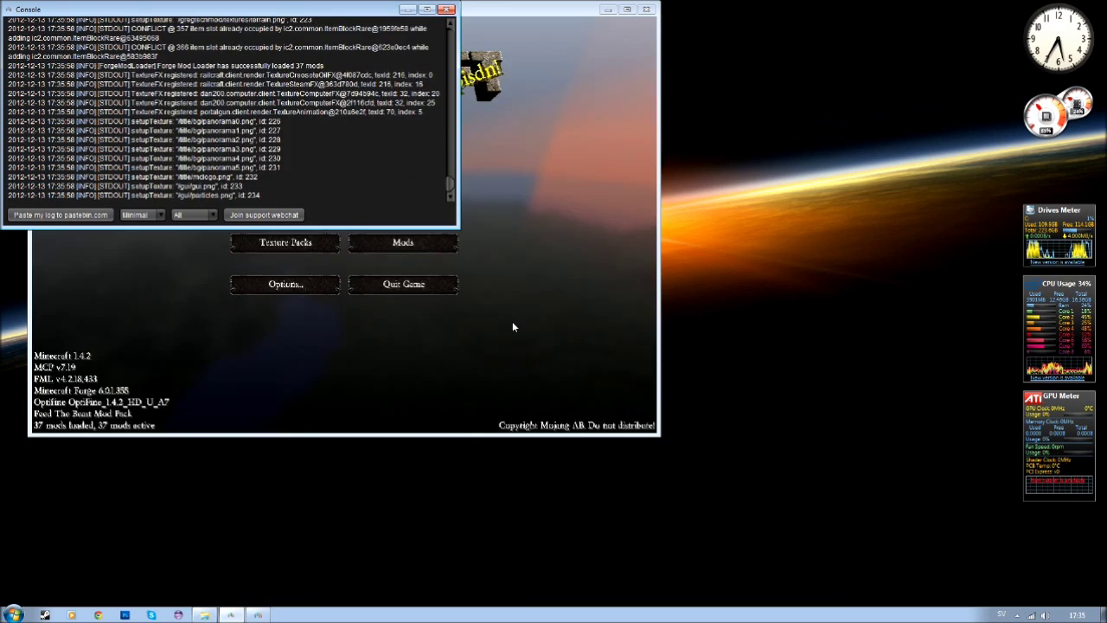
left_click(512, 327)
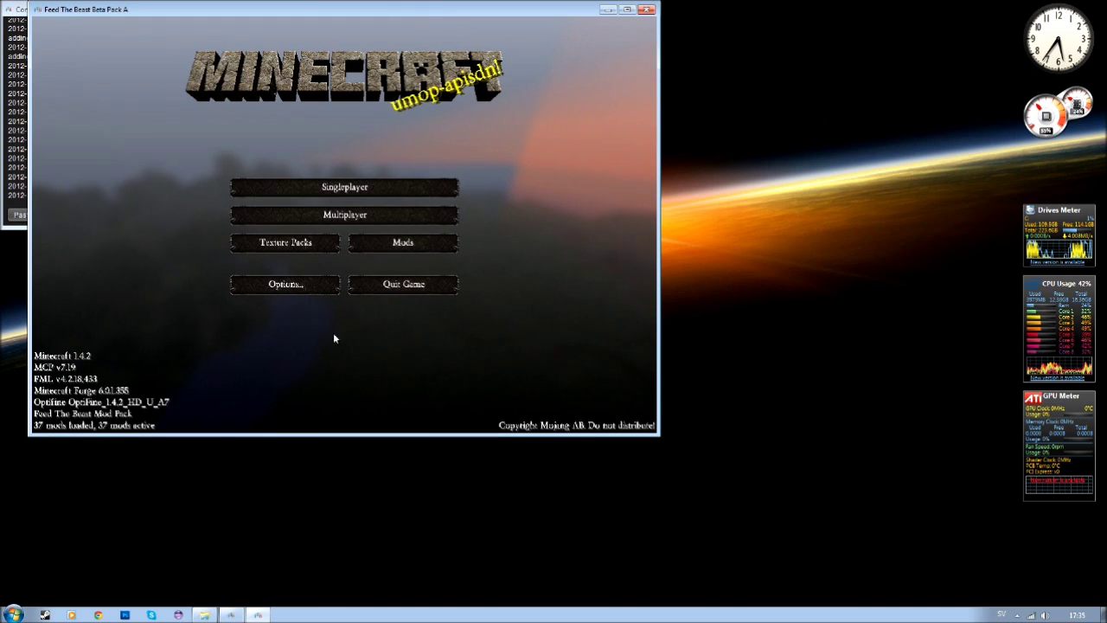
left_click(245, 244)
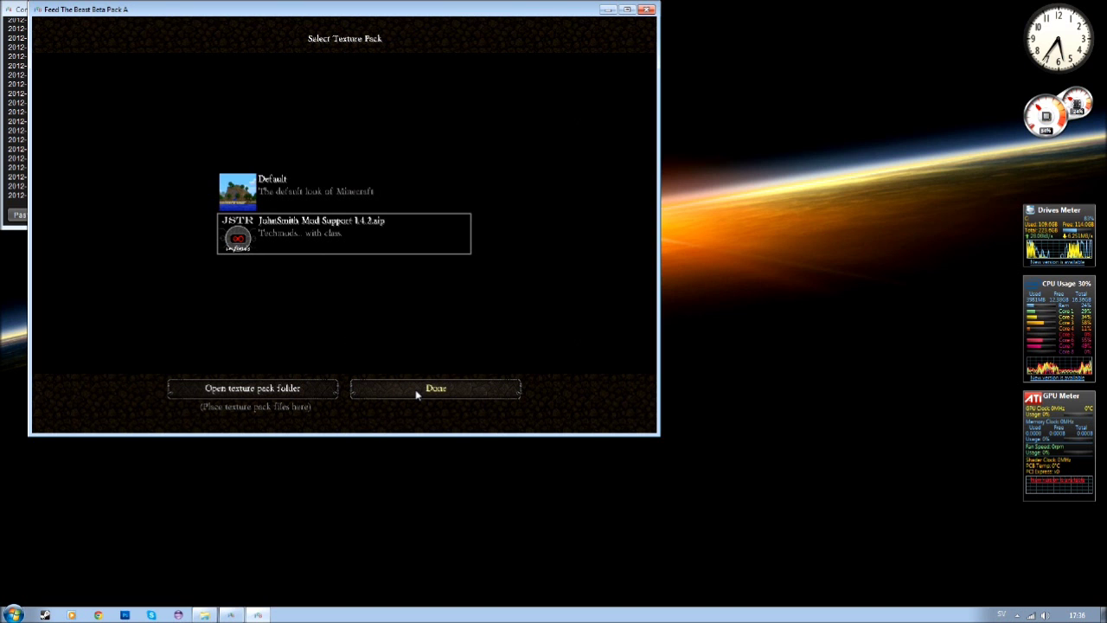
key("Escape")
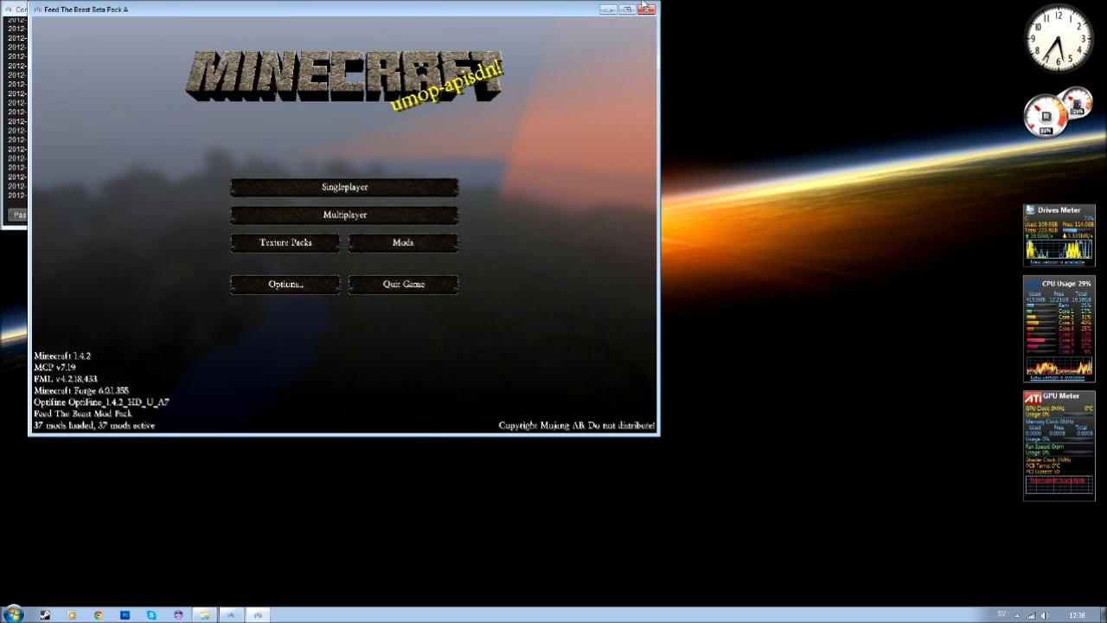
Maximize the game window and load the existing survival world New World
left_click(627, 9)
left_click(557, 225)
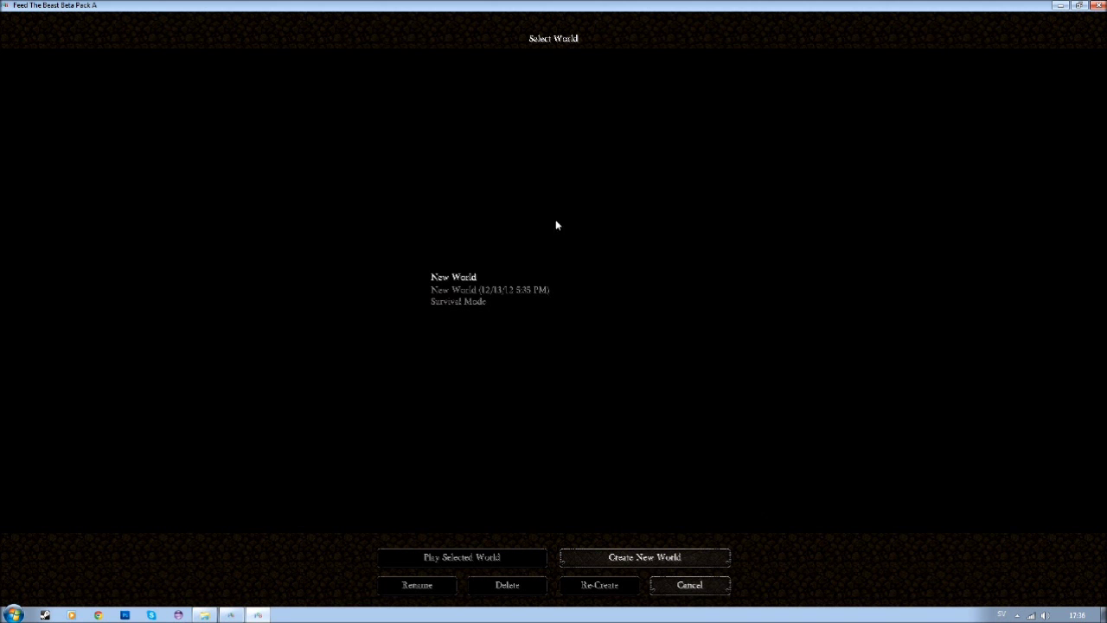
double_click(490, 275)
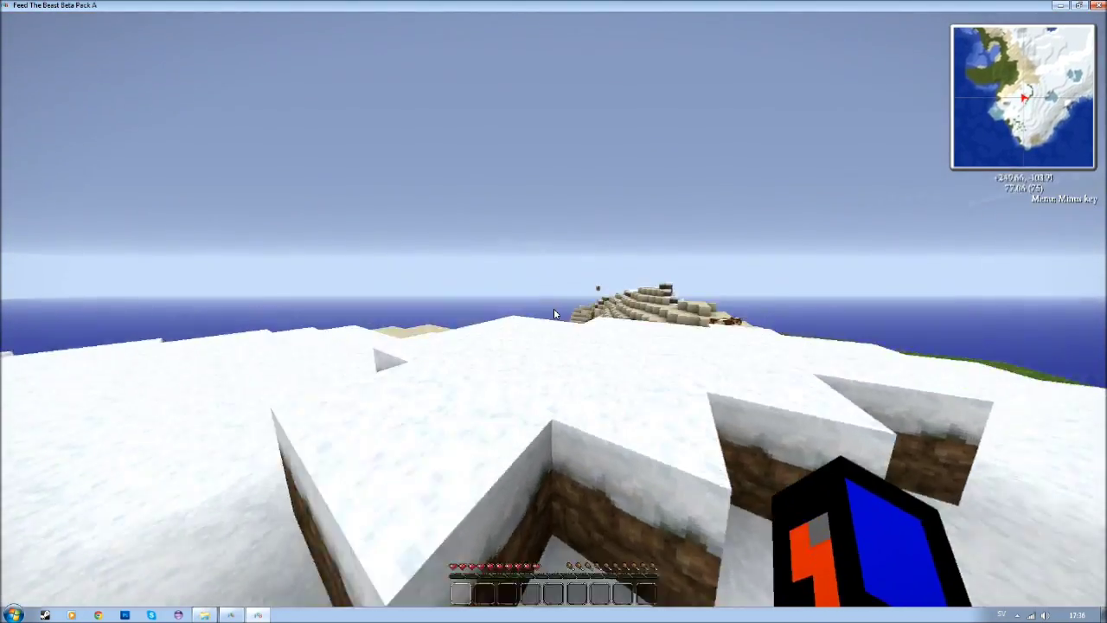
Open the player inventory and page through the whole item list to examine the mod item textures
key("e")
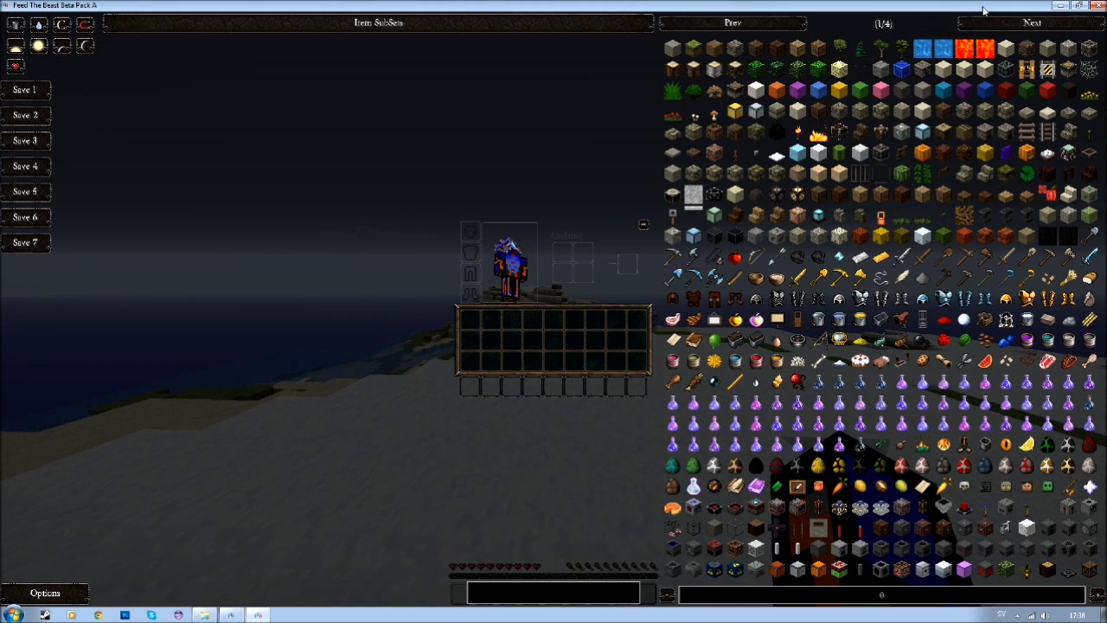
left_click(1043, 19)
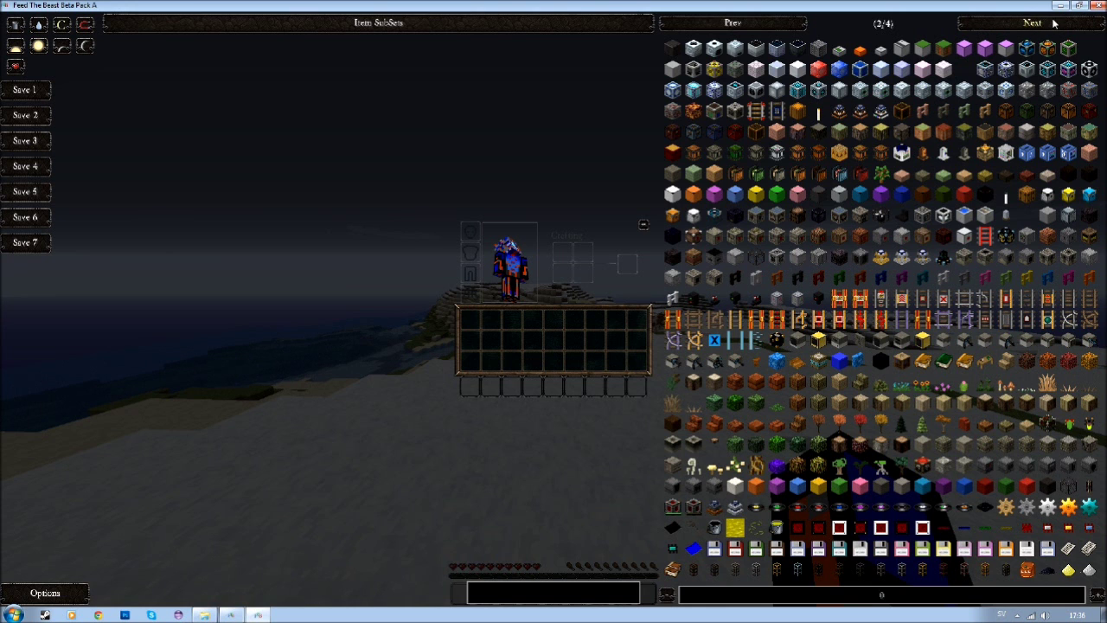
left_click(1049, 30)
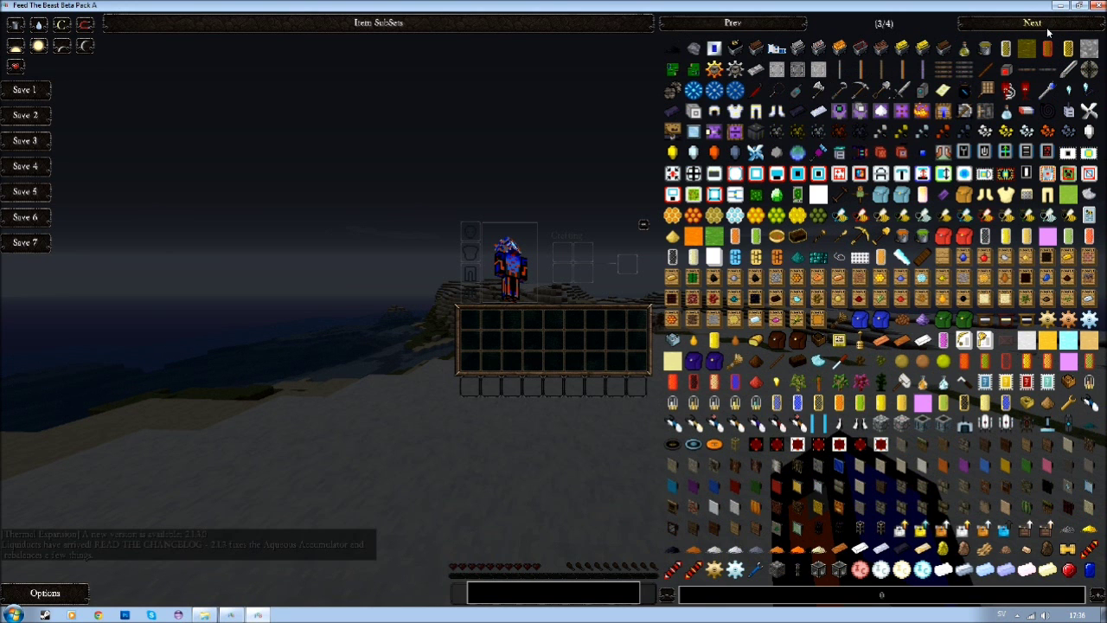
left_click(1047, 32)
left_click(1047, 32)
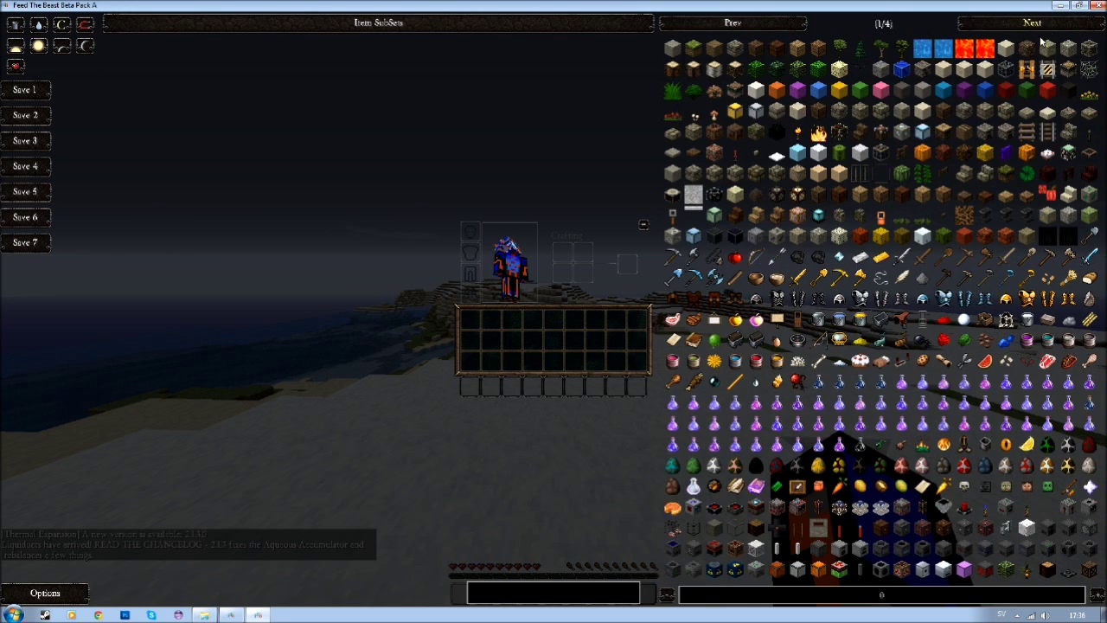
Close the inventory, pause the world and exit the game to the desktop
key("e")
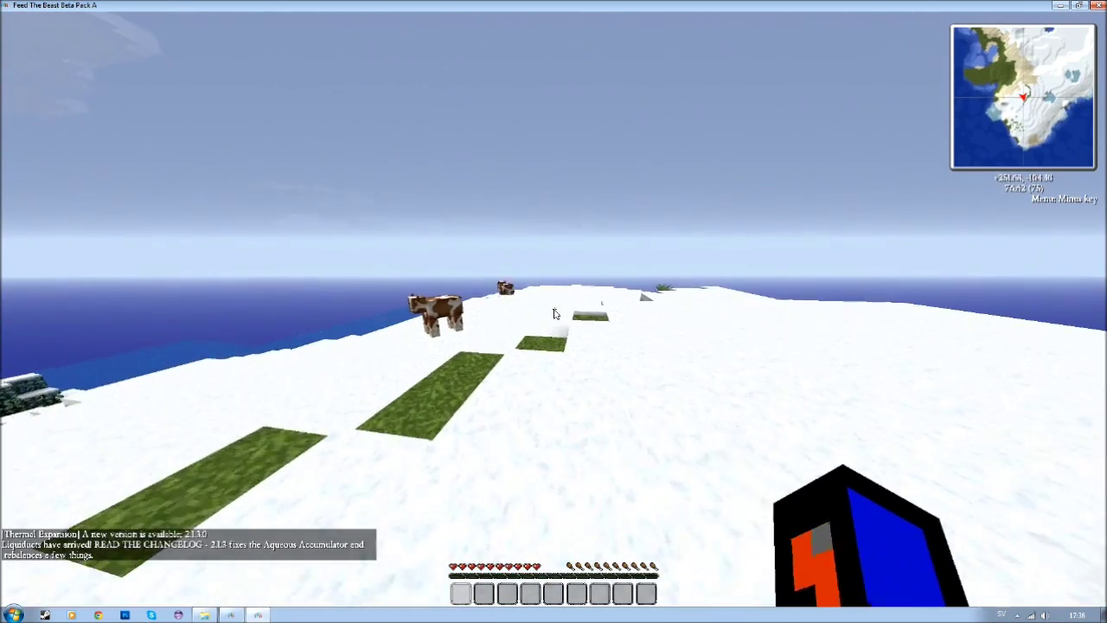
key("Escape")
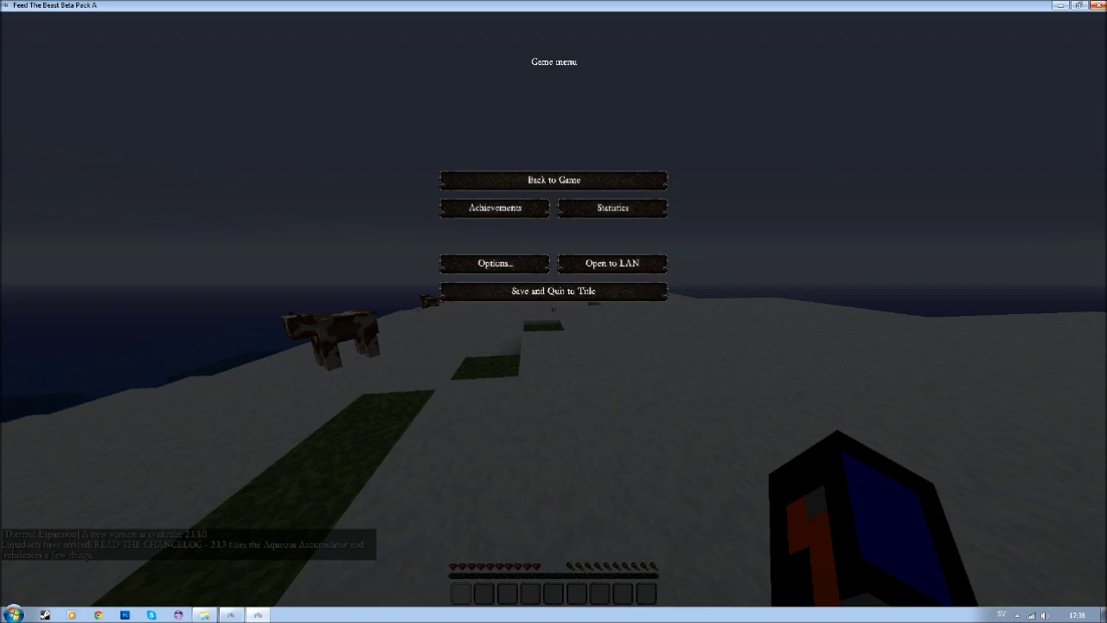
key("alt+F4")
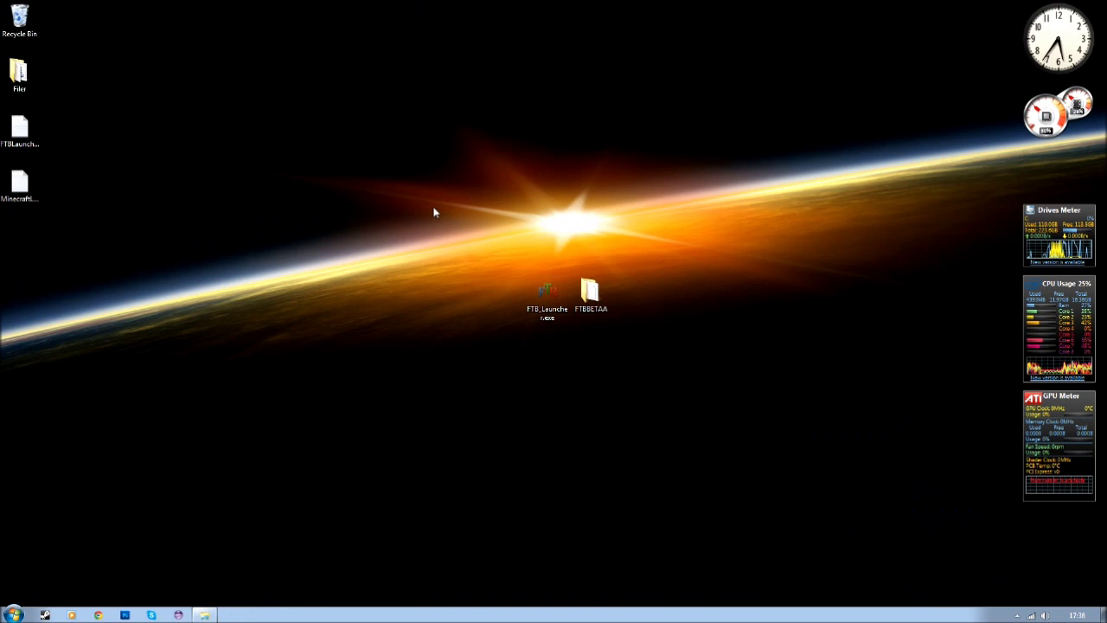